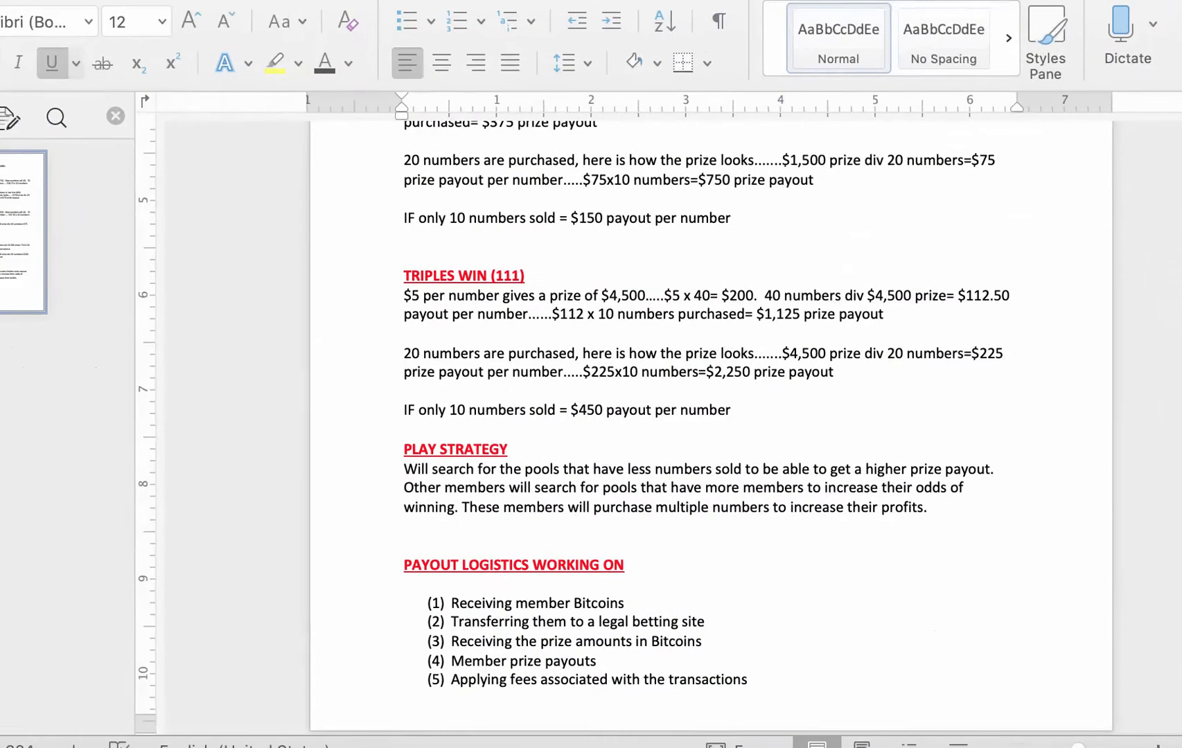
{"action": "scroll", "coordinate": [730, 379], "scroll_direction": "up", "scroll_amount": 2}
{"action": "scroll", "coordinate": [693, 351], "scroll_direction": "up", "scroll_amount": 8}
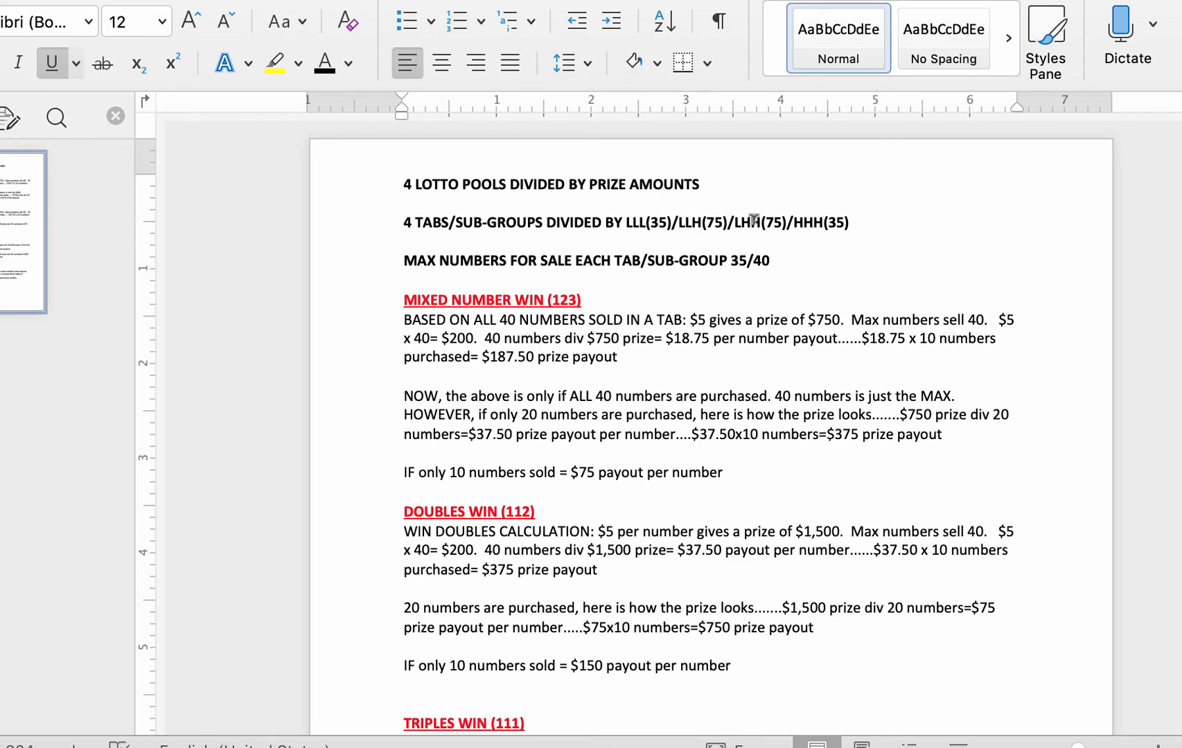
Highlight the sub-group breakdown LLL(35)/LLH(75)/LHH(75)/HHH(35) at the top of page one
{"action": "left_click_drag", "start_coordinate": [852, 222], "coordinate": [625, 222]}
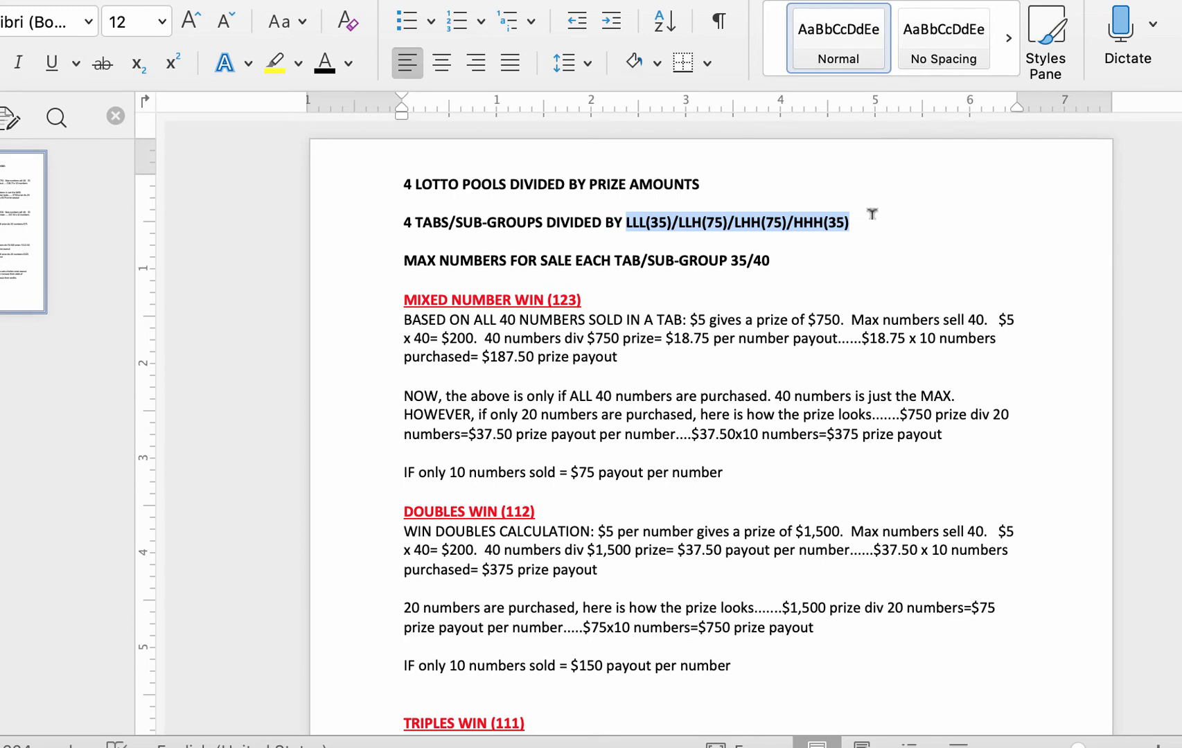
{"action": "left_click_drag", "start_coordinate": [851, 223], "coordinate": [632, 228]}
{"action": "left_click", "coordinate": [464, 266]}
Highlight the maximum numbers for sale per sub-group, 35/40, alongside the breakdown
{"action": "left_click_drag", "start_coordinate": [404, 265], "coordinate": [539, 266]}
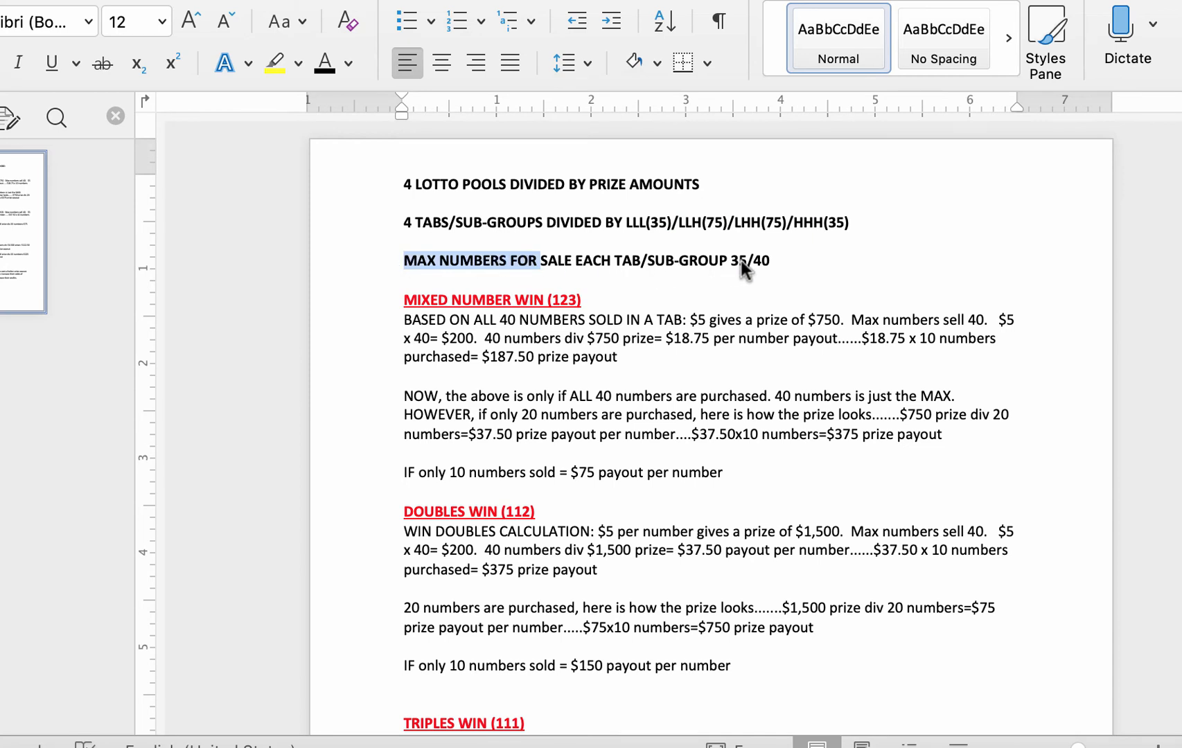
{"action": "left_click_drag", "start_coordinate": [625, 224], "coordinate": [849, 222]}
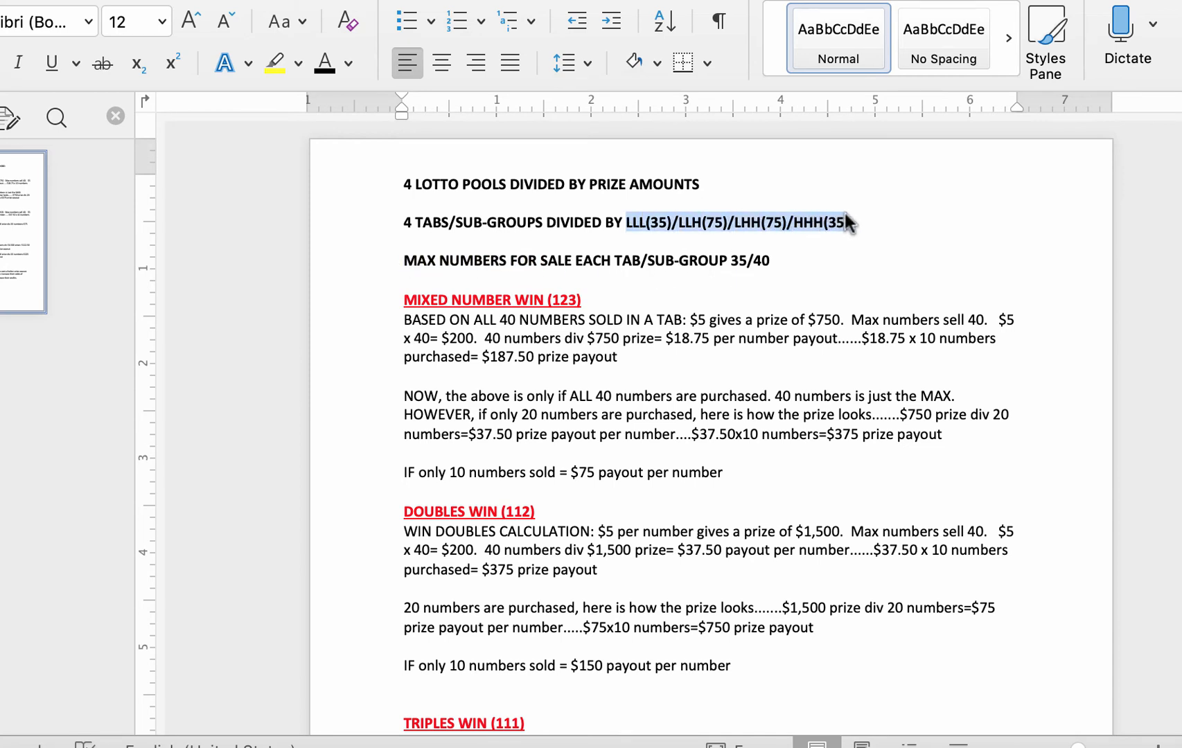
{"action": "left_click", "coordinate": [747, 260]}
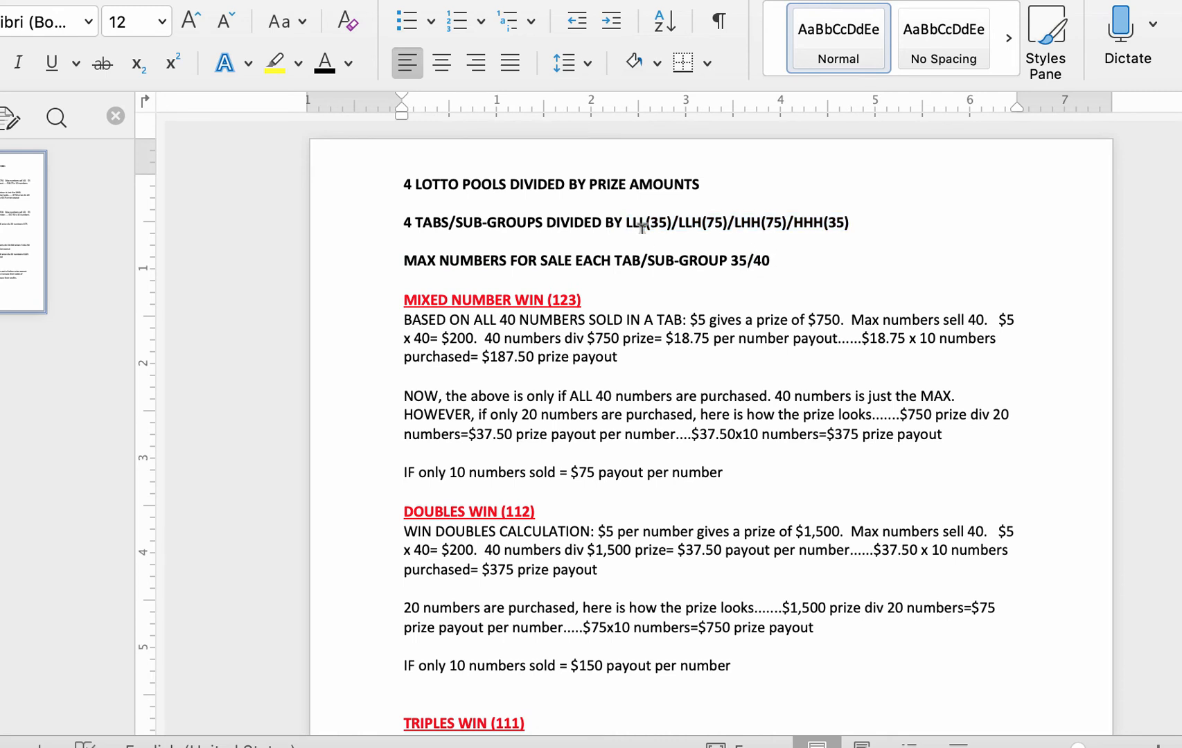
{"action": "mouse_move", "coordinate": [747, 255]}
{"action": "left_mouse_down"}
{"action": "mouse_move", "coordinate": [729, 251]}
{"action": "mouse_move", "coordinate": [770, 259]}
{"action": "mouse_move", "coordinate": [754, 251]}
{"action": "left_mouse_up"}
{"action": "left_click", "coordinate": [771, 259]}
{"action": "scroll", "coordinate": [1040, 356], "scroll_direction": "down", "scroll_amount": 1}
{"action": "scroll", "coordinate": [1040, 353], "scroll_direction": "down", "scroll_amount": 2}
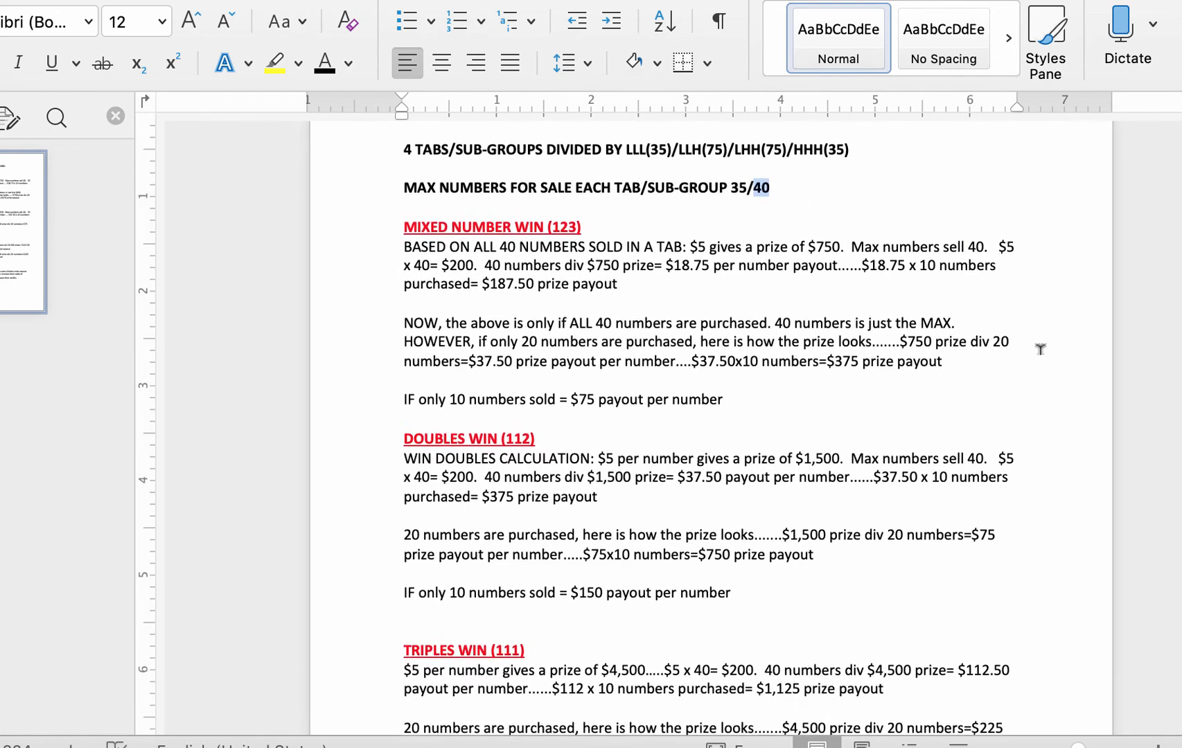
{"action": "scroll", "coordinate": [1040, 351], "scroll_direction": "down", "scroll_amount": 3}
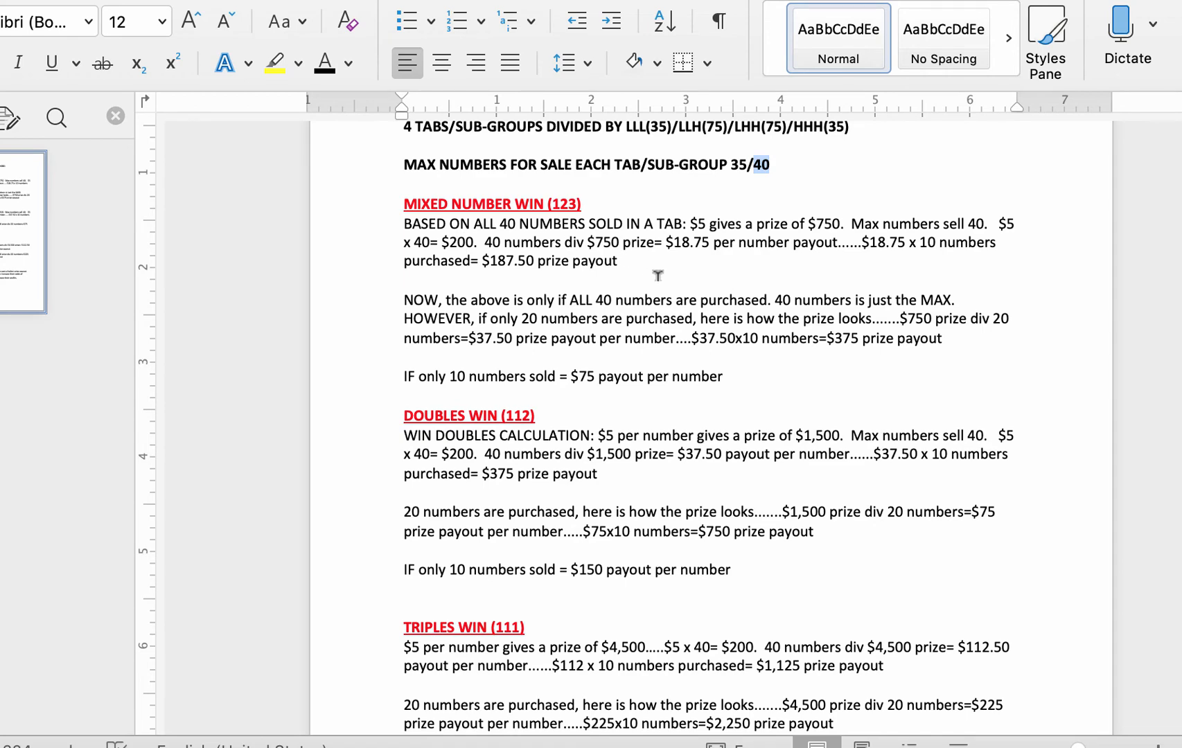
{"action": "scroll", "coordinate": [657, 275], "scroll_direction": "up", "scroll_amount": 1}
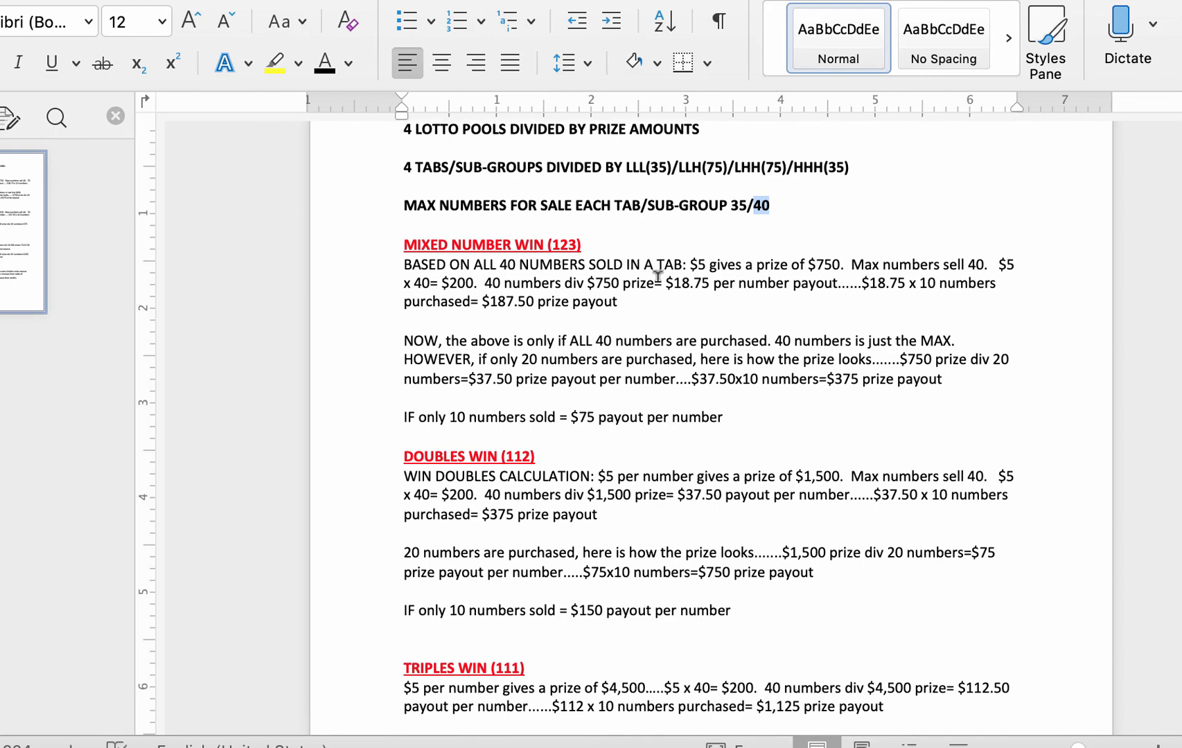
{"action": "scroll", "coordinate": [658, 275], "scroll_direction": "down", "scroll_amount": 3}
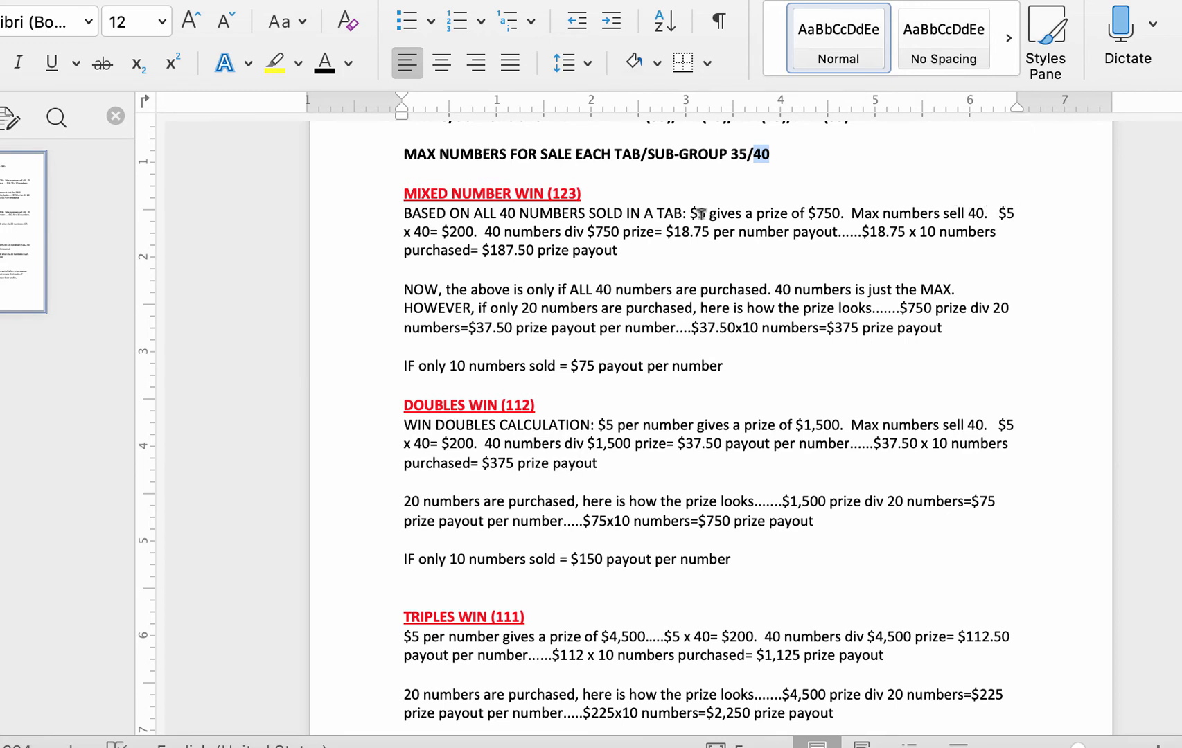
{"action": "left_click", "coordinate": [476, 227]}
{"action": "double_click", "coordinate": [460, 231]}
{"action": "left_click", "coordinate": [563, 250]}
{"action": "left_click", "coordinate": [932, 232]}
{"action": "left_click_drag", "start_coordinate": [491, 247], "coordinate": [536, 248]}
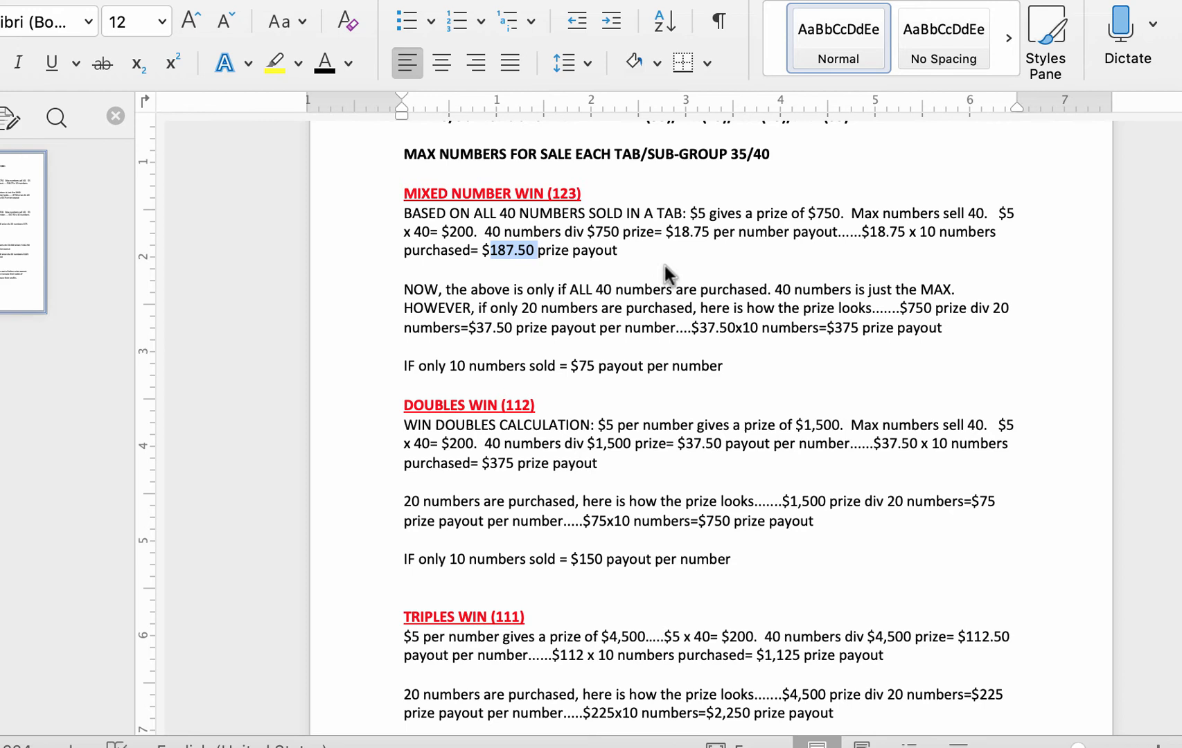
{"action": "left_click_drag", "start_coordinate": [938, 234], "coordinate": [919, 235]}
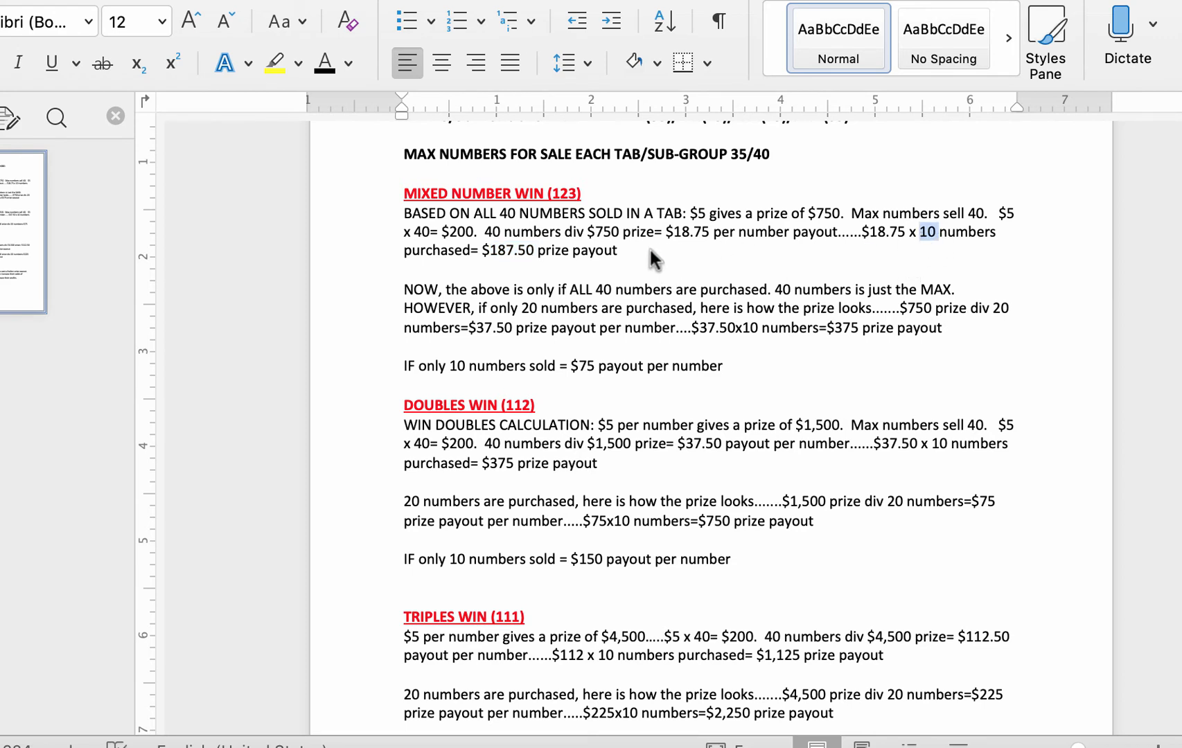
{"action": "left_click", "coordinate": [495, 223]}
{"action": "left_click_drag", "start_coordinate": [668, 222], "coordinate": [711, 232]}
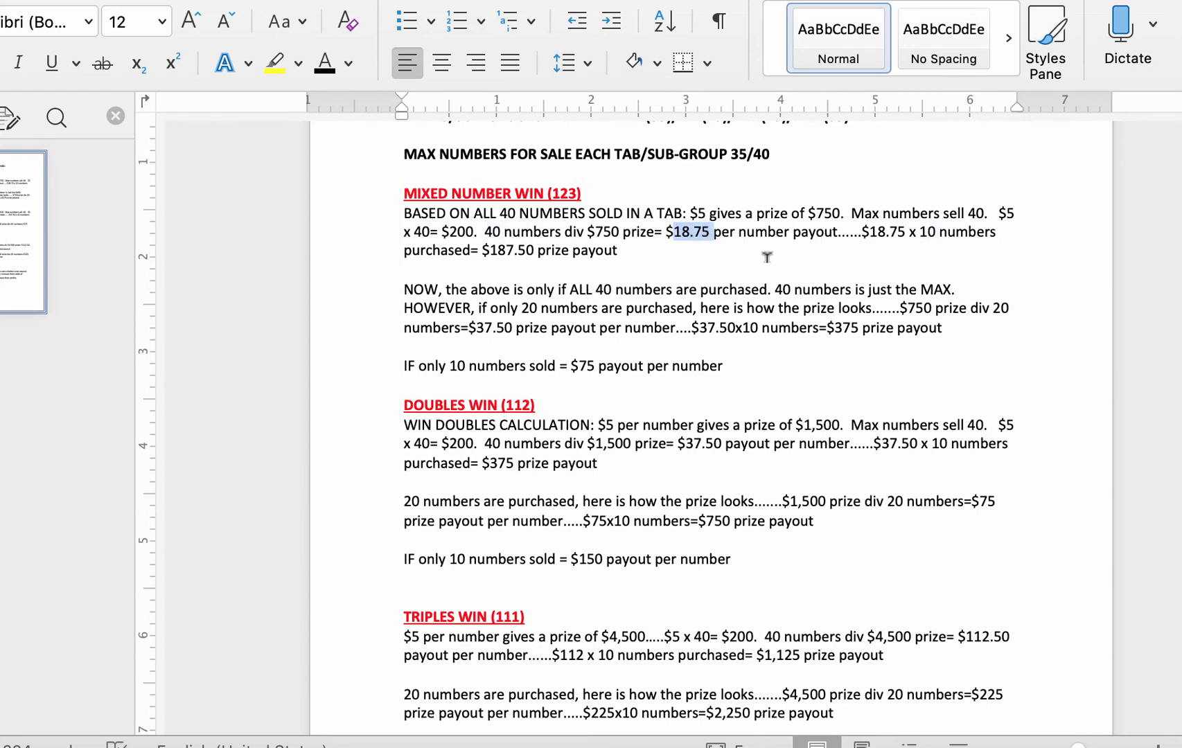
{"action": "left_click", "coordinate": [704, 230]}
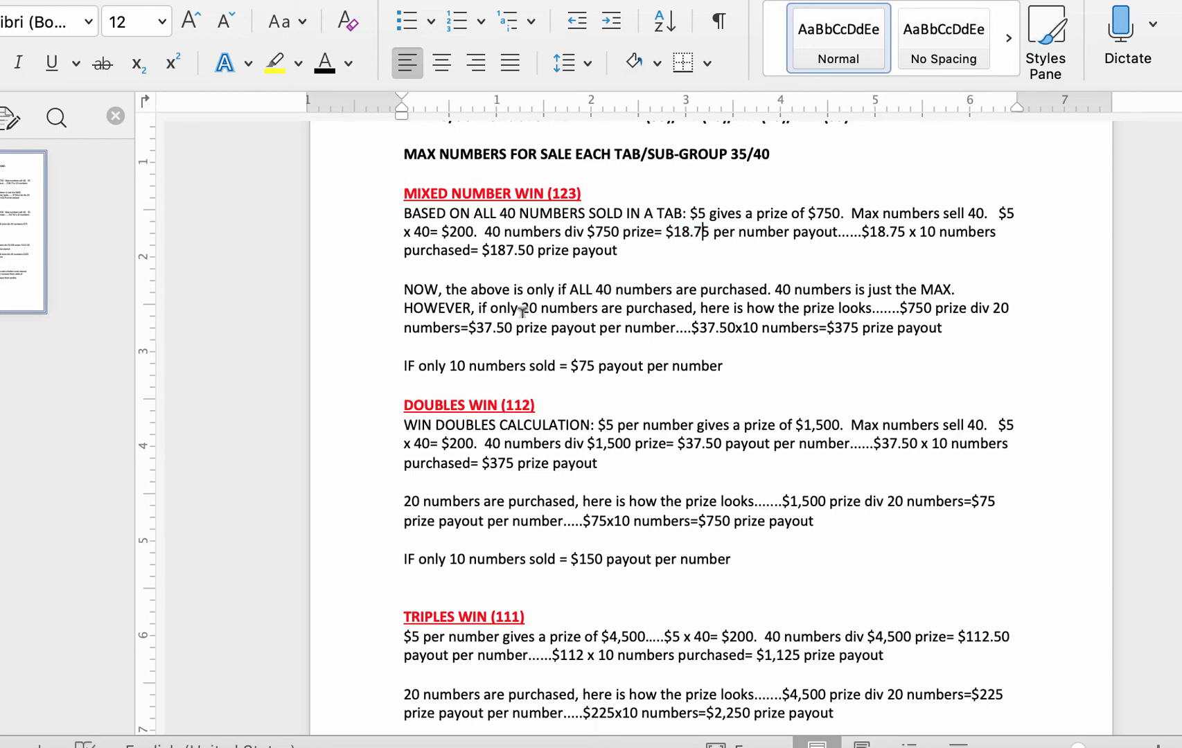
{"action": "left_click_drag", "start_coordinate": [522, 310], "coordinate": [591, 311]}
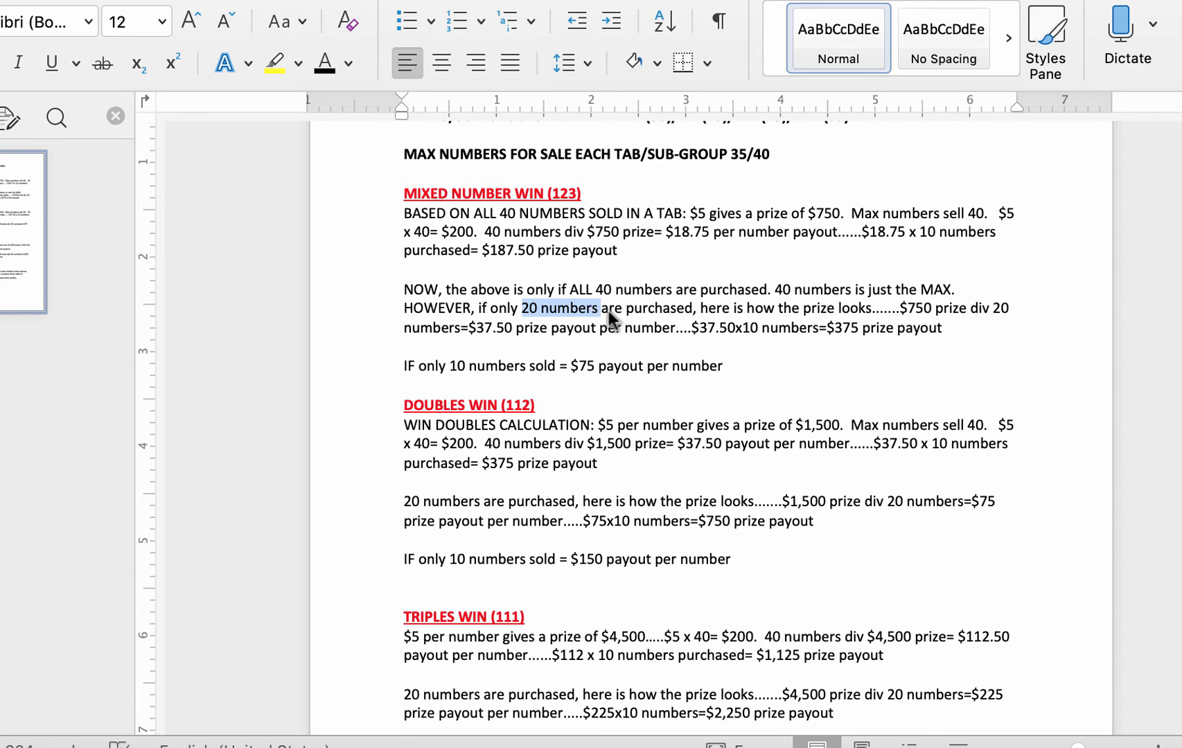
{"action": "left_click_drag", "start_coordinate": [907, 305], "coordinate": [921, 310]}
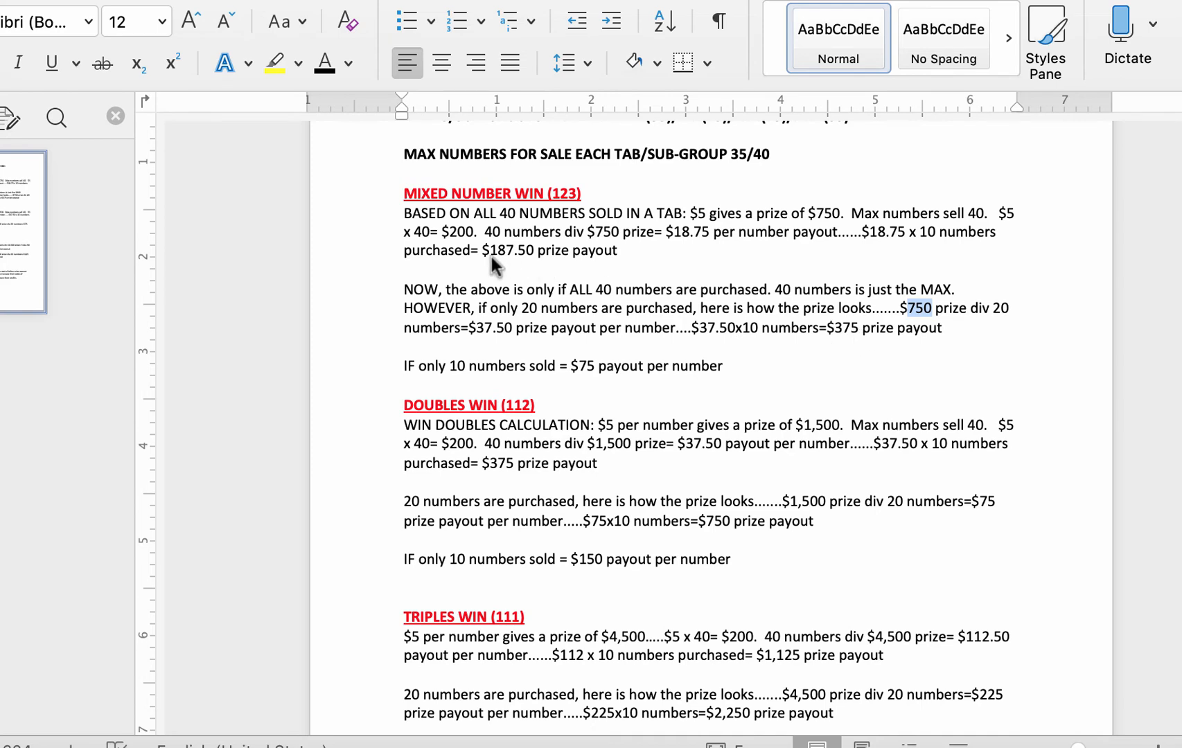
{"action": "scroll", "coordinate": [892, 256], "scroll_direction": "down", "scroll_amount": 1}
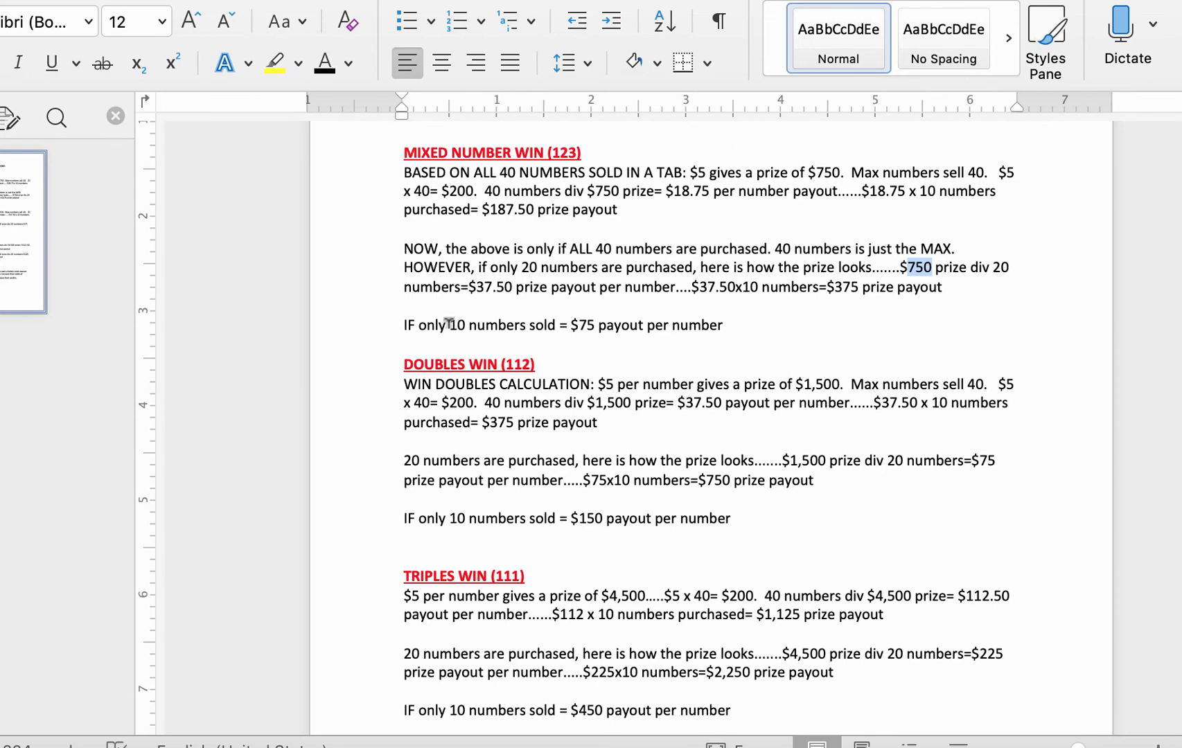
{"action": "left_click_drag", "start_coordinate": [449, 325], "coordinate": [575, 324]}
{"action": "left_click", "coordinate": [588, 330]}
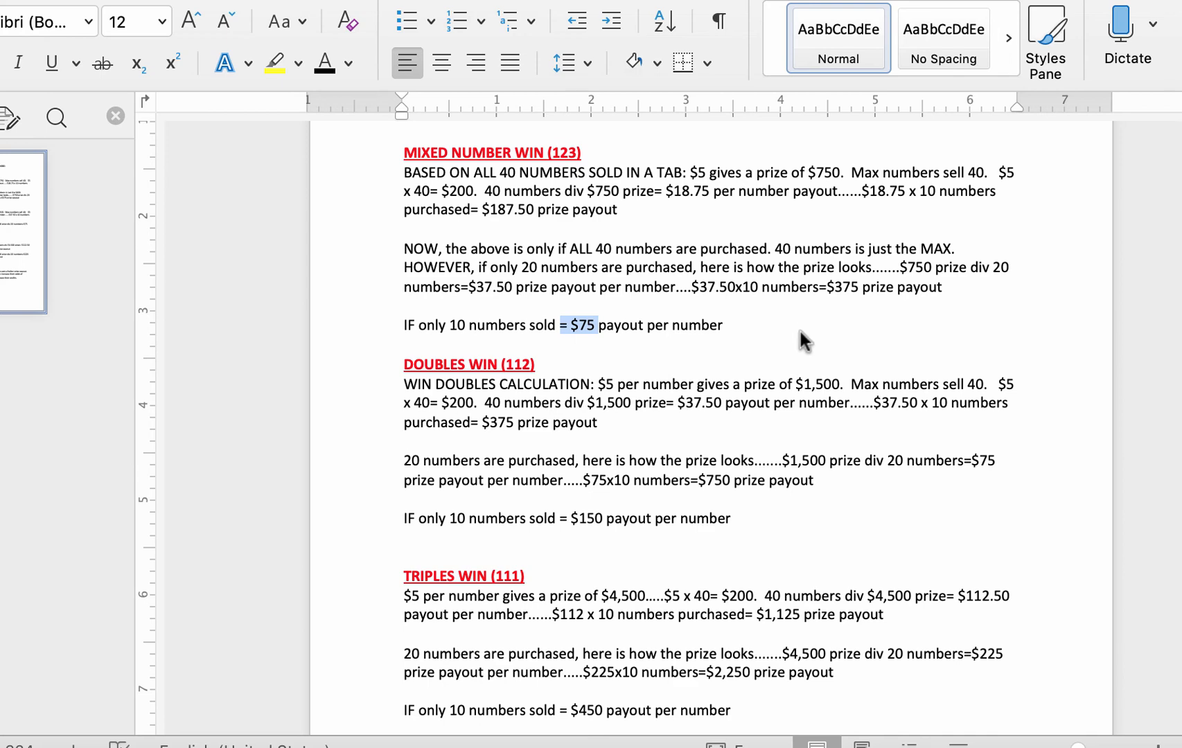
{"action": "scroll", "coordinate": [801, 332], "scroll_direction": "down", "scroll_amount": 2}
{"action": "scroll", "coordinate": [801, 332], "scroll_direction": "down", "scroll_amount": 2}
{"action": "scroll", "coordinate": [801, 327], "scroll_direction": "down", "scroll_amount": 1}
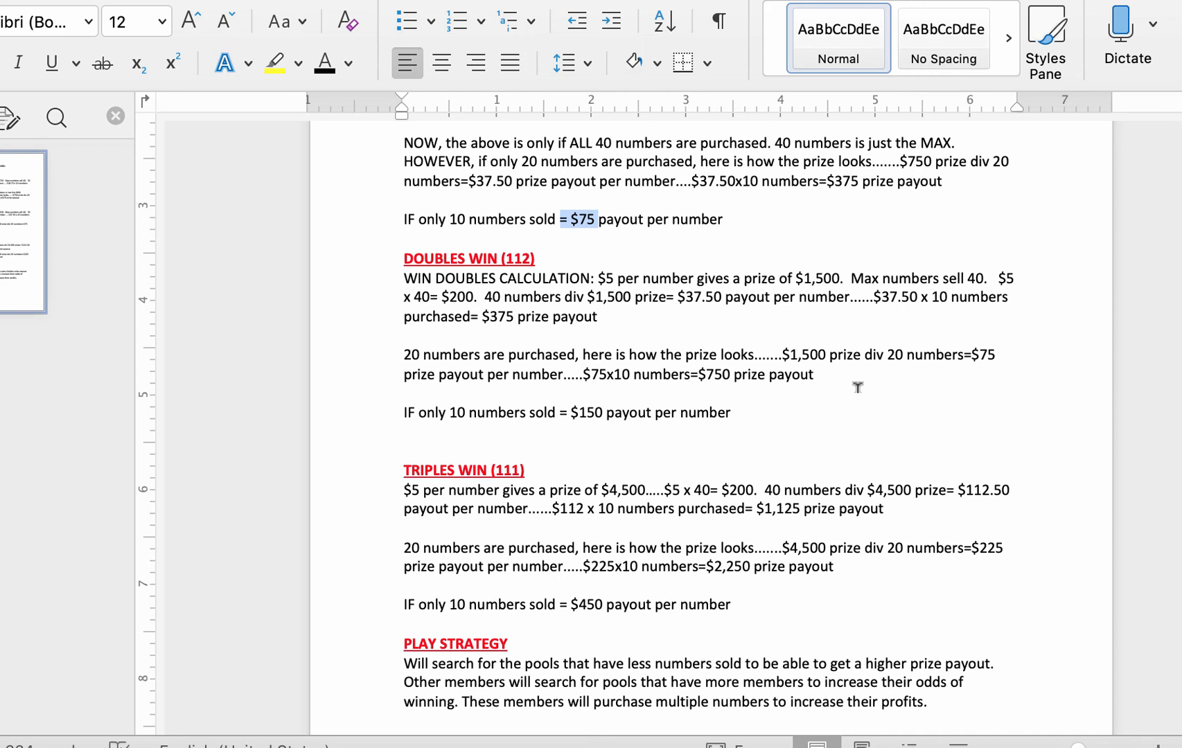
{"action": "mouse_move", "coordinate": [599, 269]}
{"action": "left_mouse_down"}
{"action": "mouse_move", "coordinate": [797, 266]}
{"action": "mouse_move", "coordinate": [849, 285]}
{"action": "left_mouse_up"}
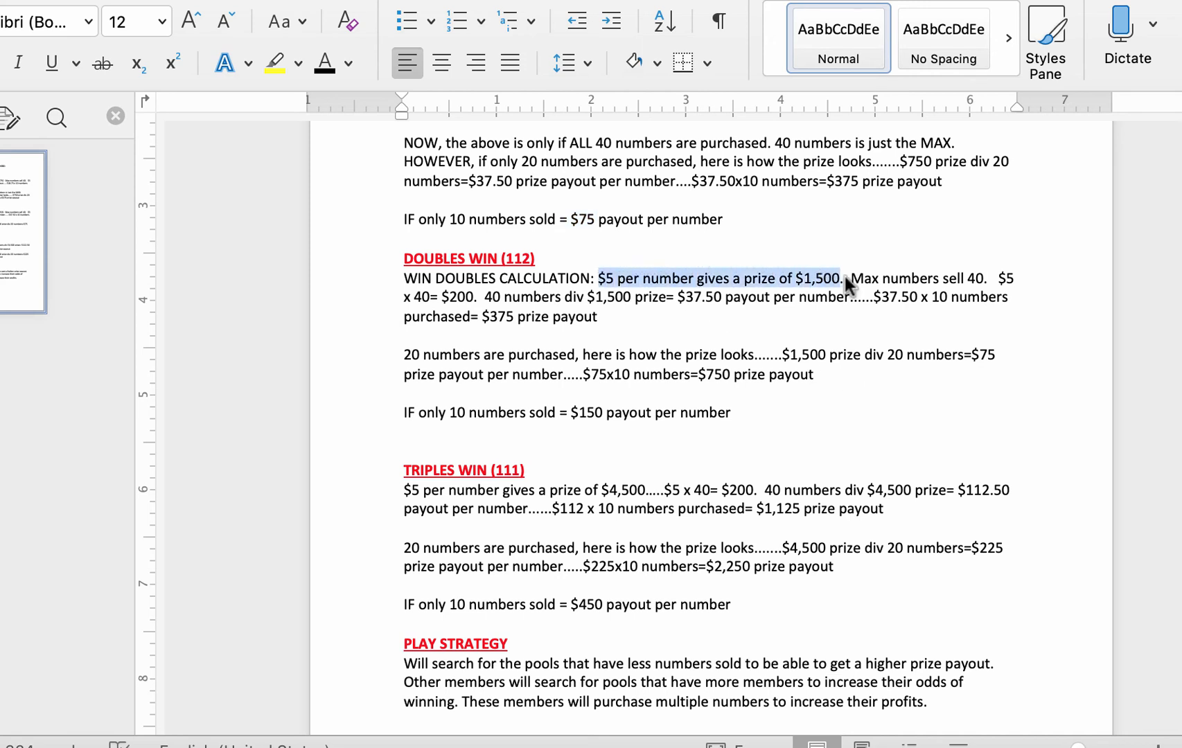
{"action": "left_click", "coordinate": [990, 283]}
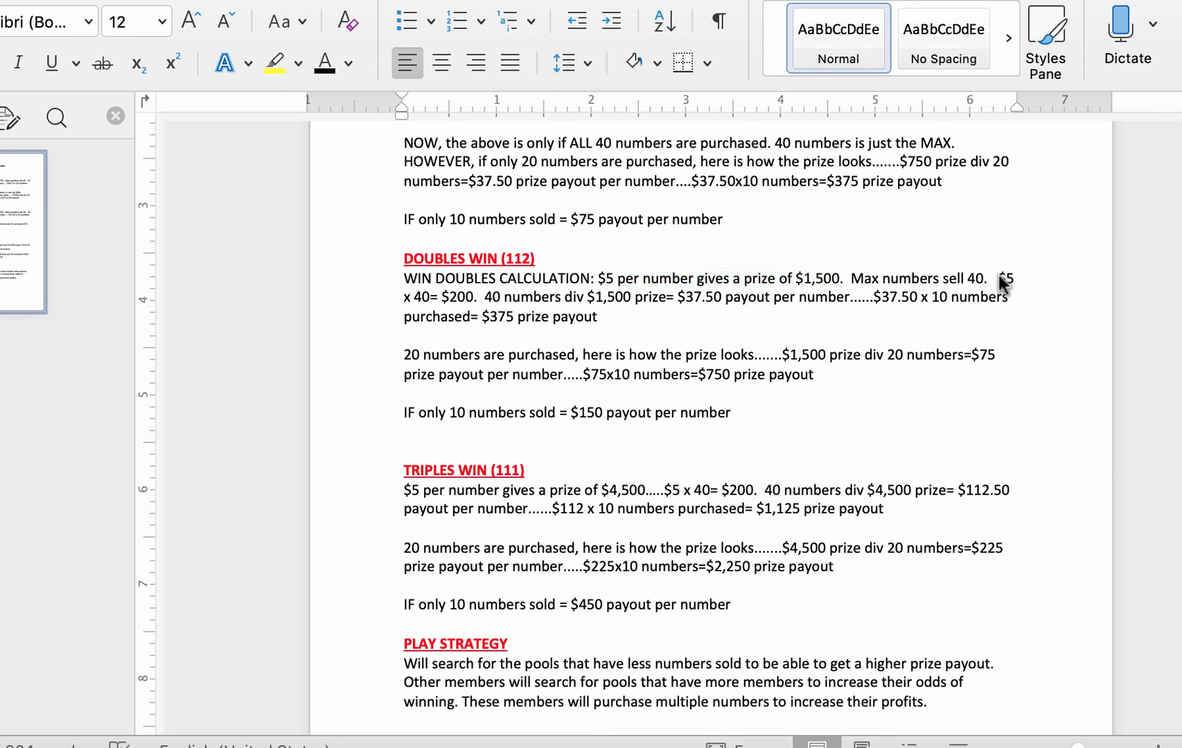
{"action": "left_click_drag", "start_coordinate": [999, 280], "coordinate": [495, 297]}
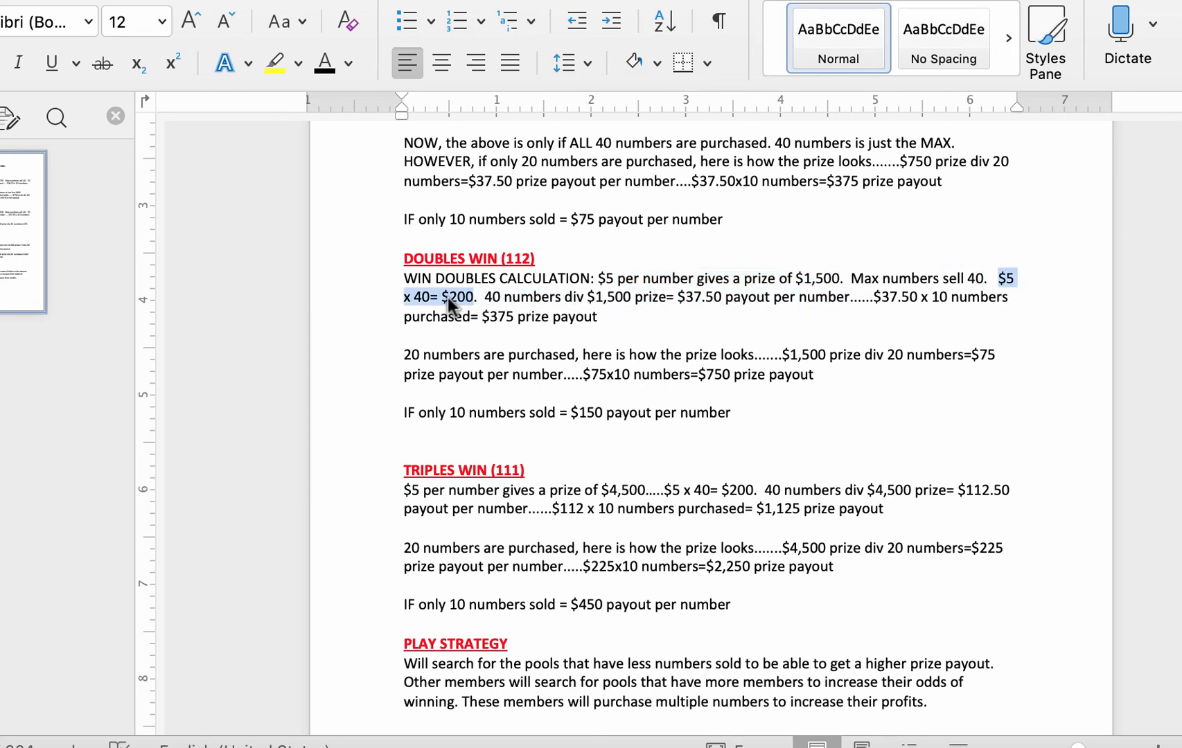
{"action": "left_click", "coordinate": [483, 303]}
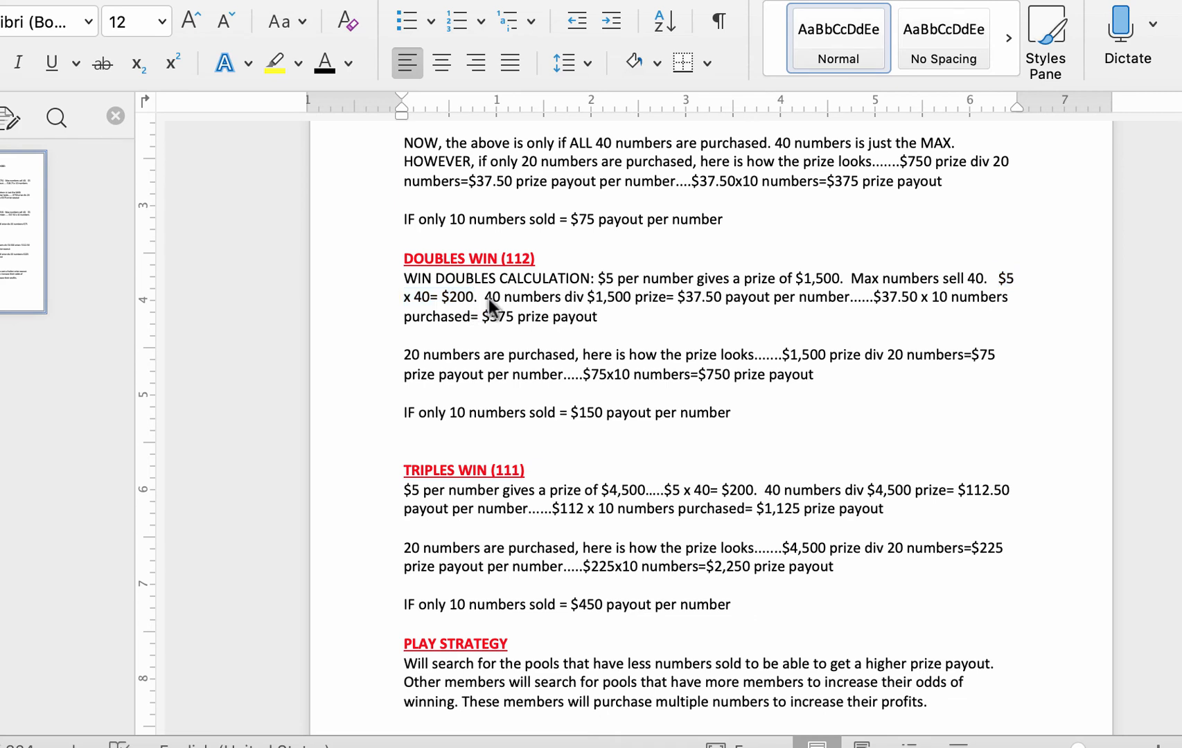
{"action": "left_click_drag", "start_coordinate": [483, 297], "coordinate": [628, 305]}
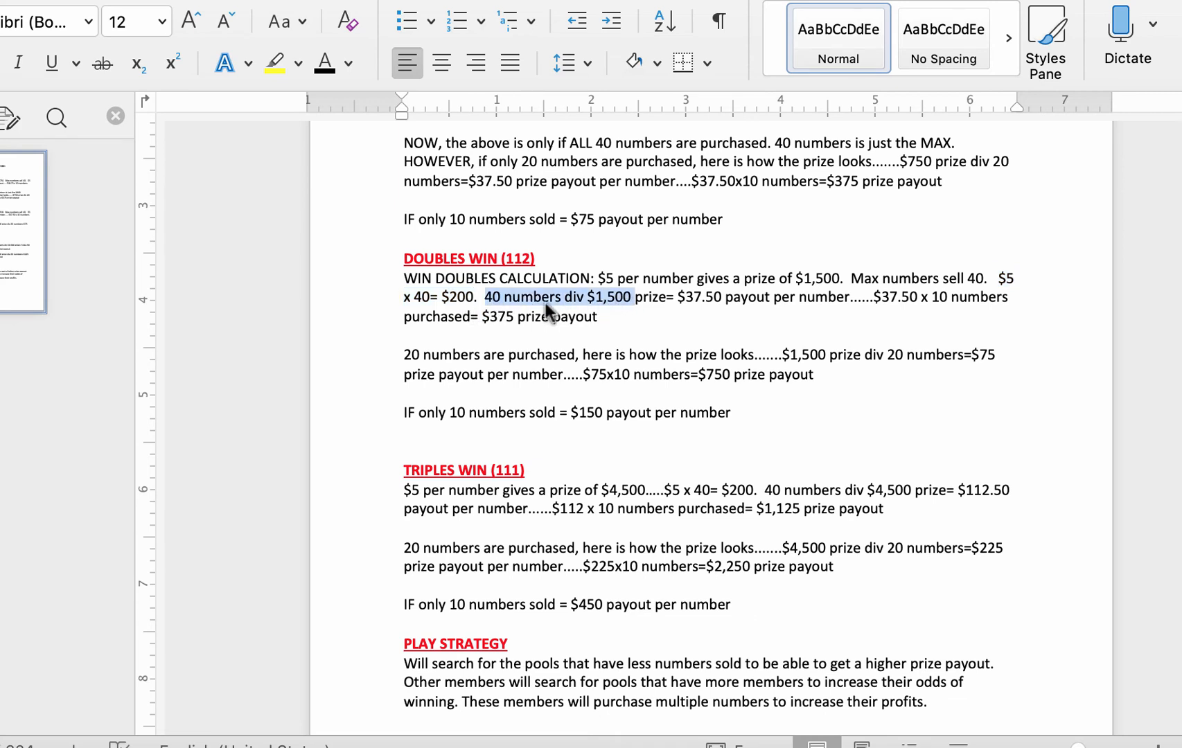
{"action": "left_click", "coordinate": [620, 310]}
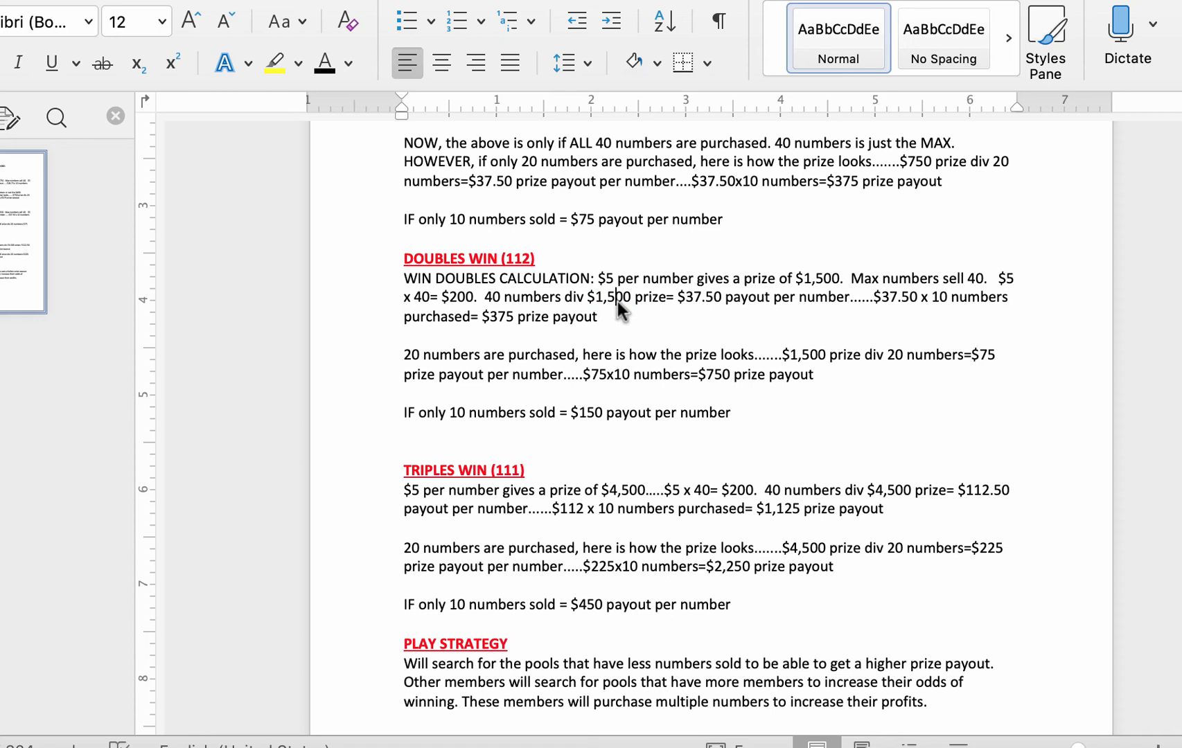
{"action": "left_click_drag", "start_coordinate": [679, 300], "coordinate": [848, 305]}
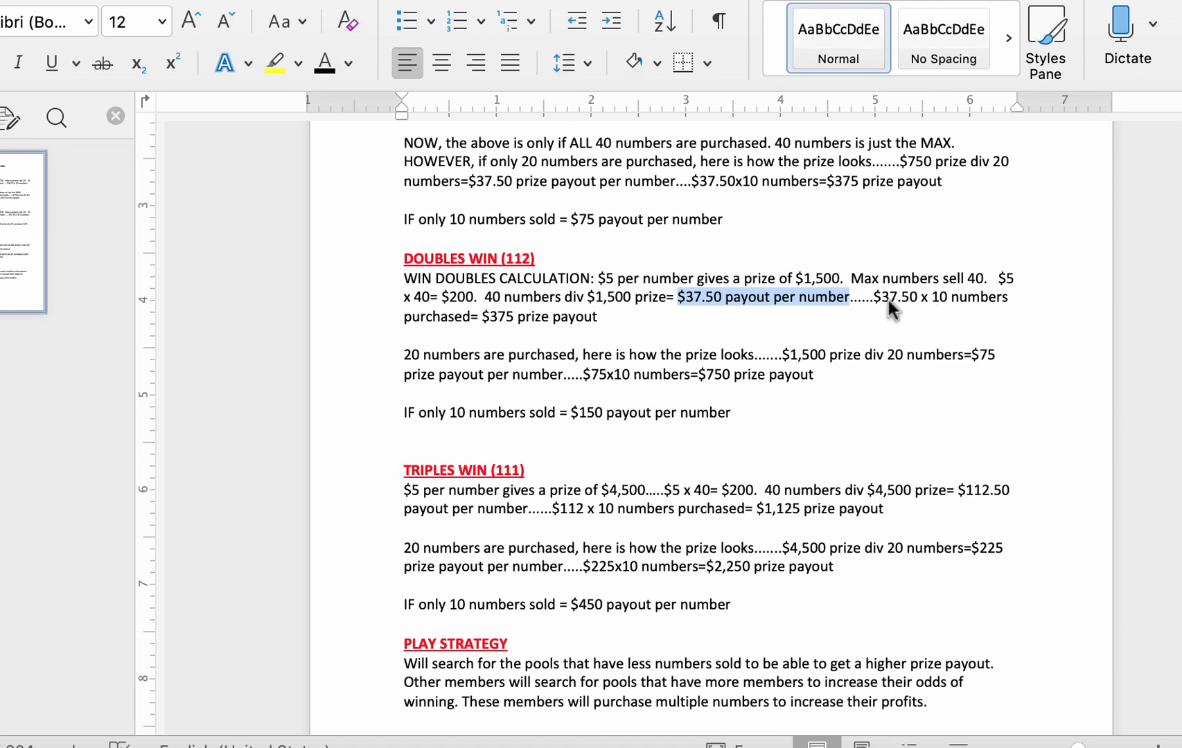
{"action": "left_click", "coordinate": [450, 318]}
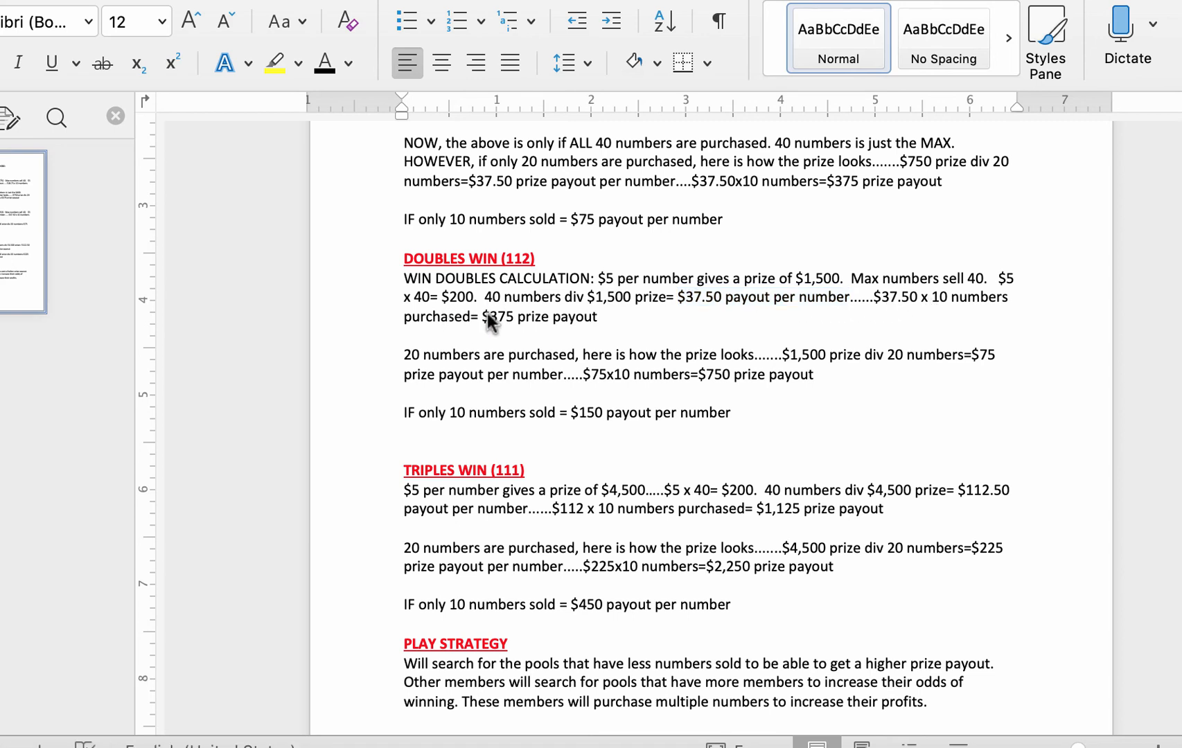
{"action": "left_click_drag", "start_coordinate": [488, 319], "coordinate": [519, 321]}
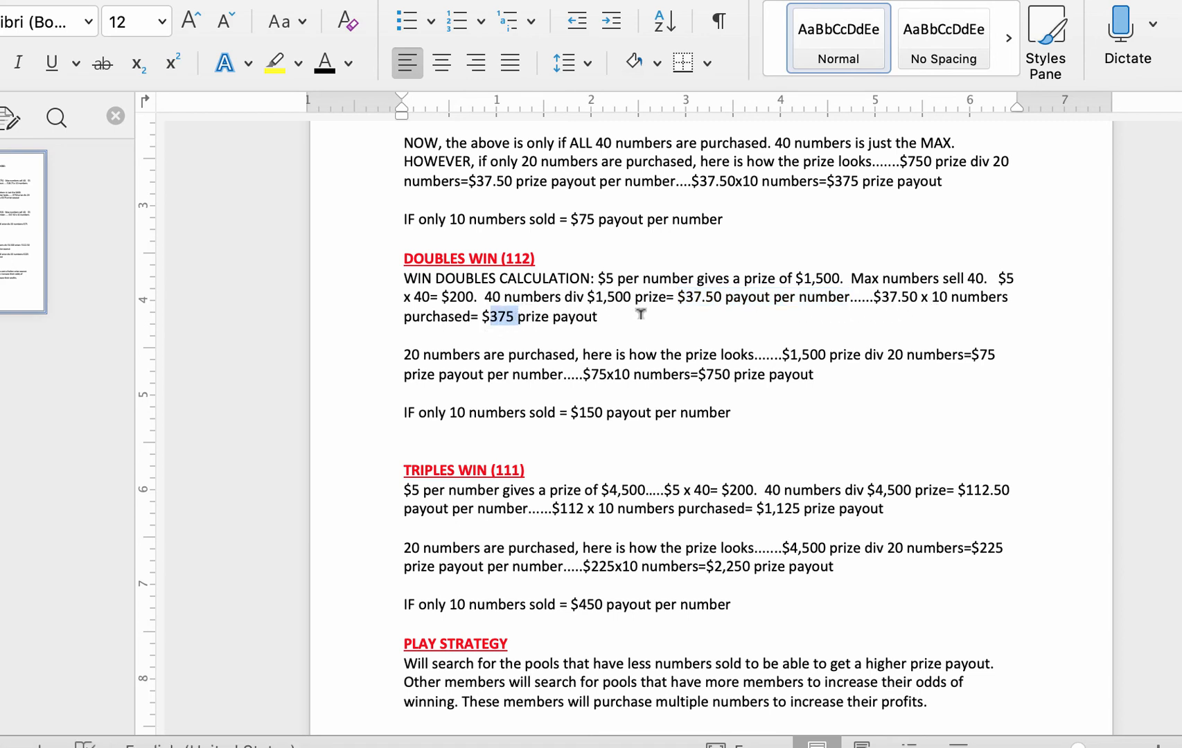
{"action": "left_click", "coordinate": [599, 316]}
{"action": "scroll", "coordinate": [597, 310], "scroll_direction": "down", "scroll_amount": 2}
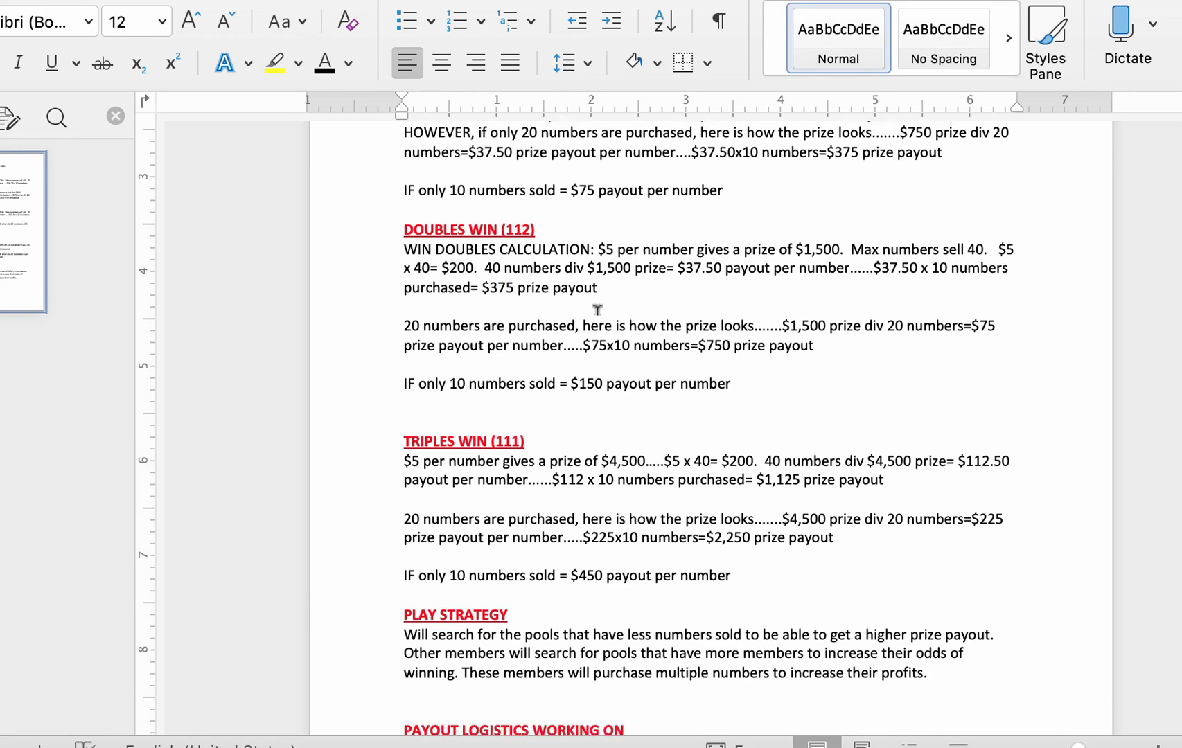
{"action": "left_click_drag", "start_coordinate": [398, 316], "coordinate": [477, 316]}
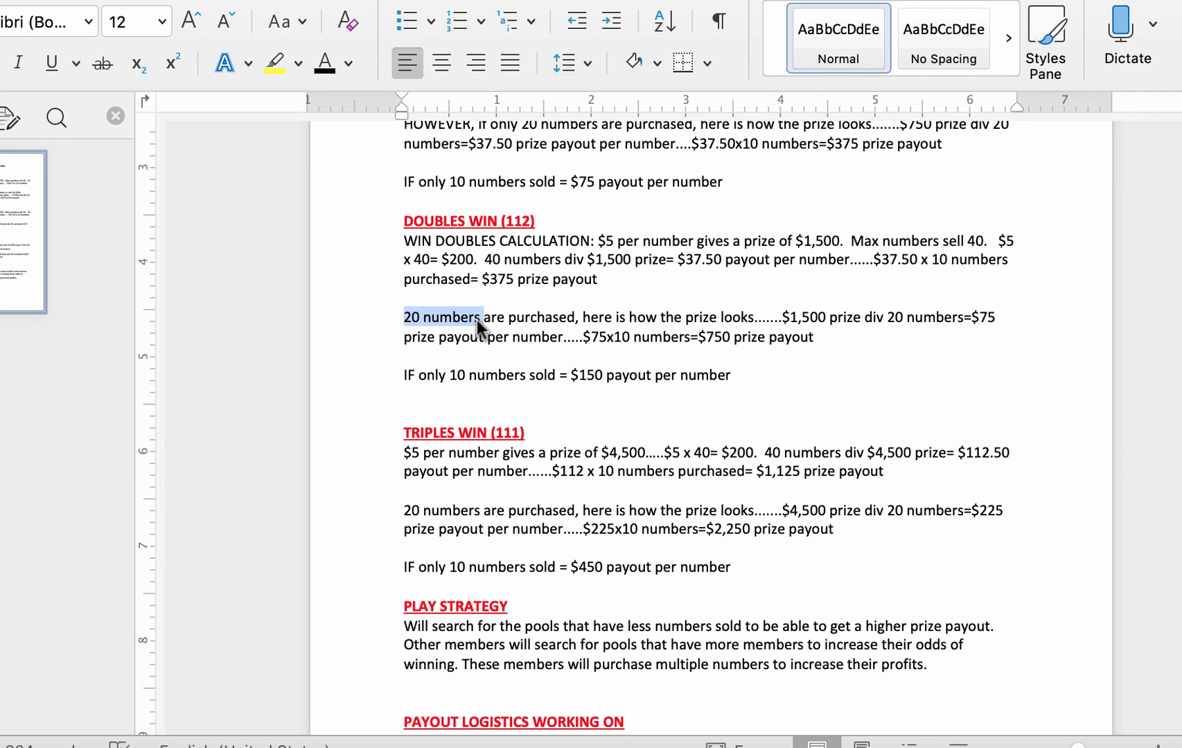
{"action": "left_click", "coordinate": [690, 316]}
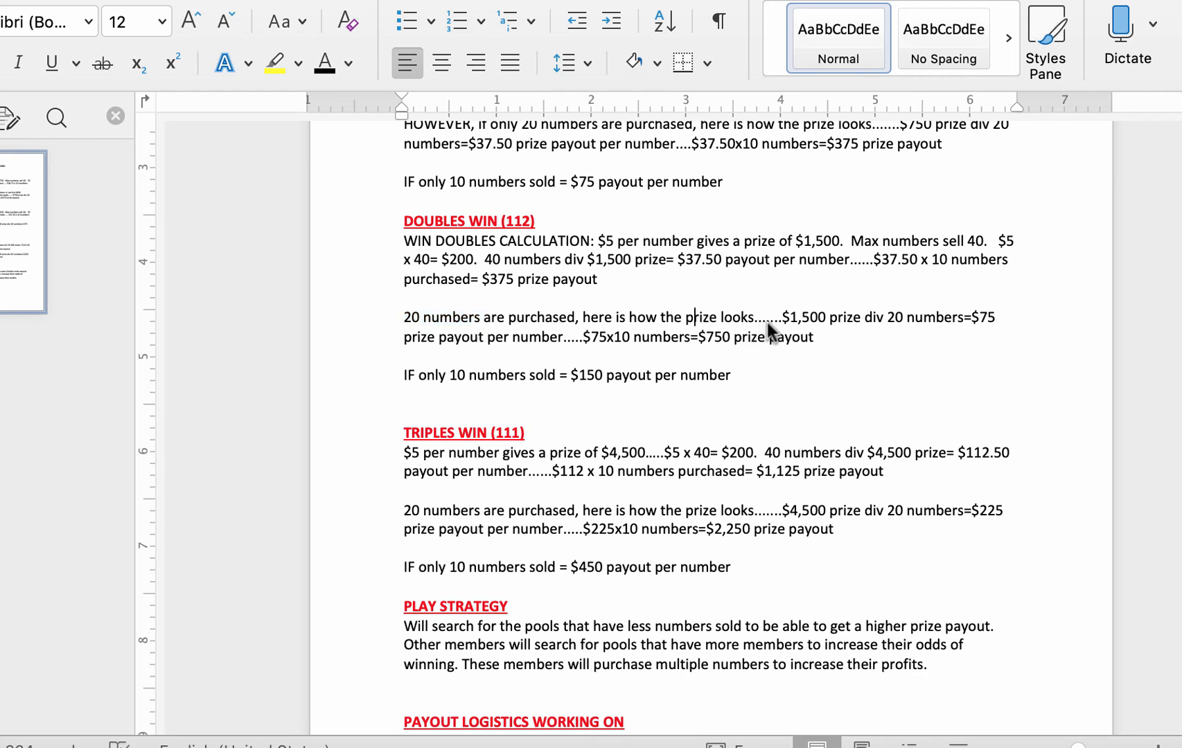
{"action": "left_click_drag", "start_coordinate": [757, 318], "coordinate": [997, 325]}
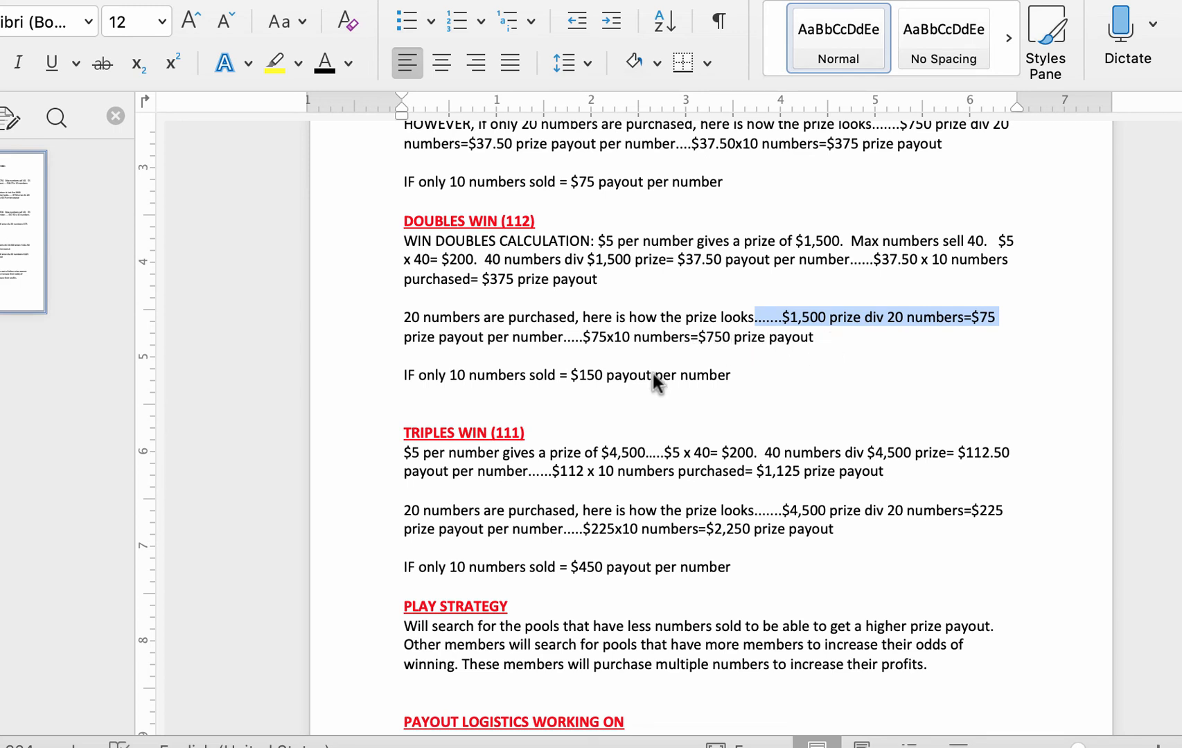
{"action": "left_click", "coordinate": [449, 377]}
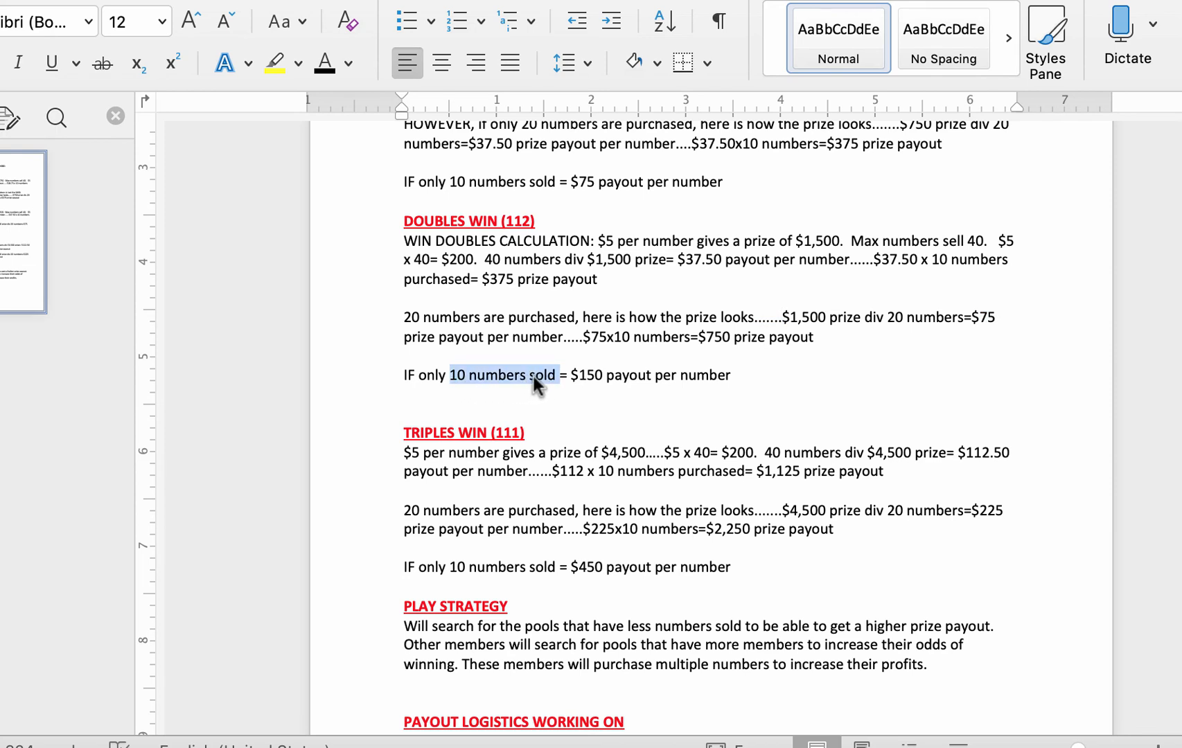
{"action": "left_click", "coordinate": [575, 379]}
{"action": "mouse_move", "coordinate": [594, 374]}
{"action": "left_mouse_down"}
{"action": "mouse_move", "coordinate": [709, 385]}
{"action": "mouse_move", "coordinate": [732, 375]}
{"action": "left_mouse_up"}
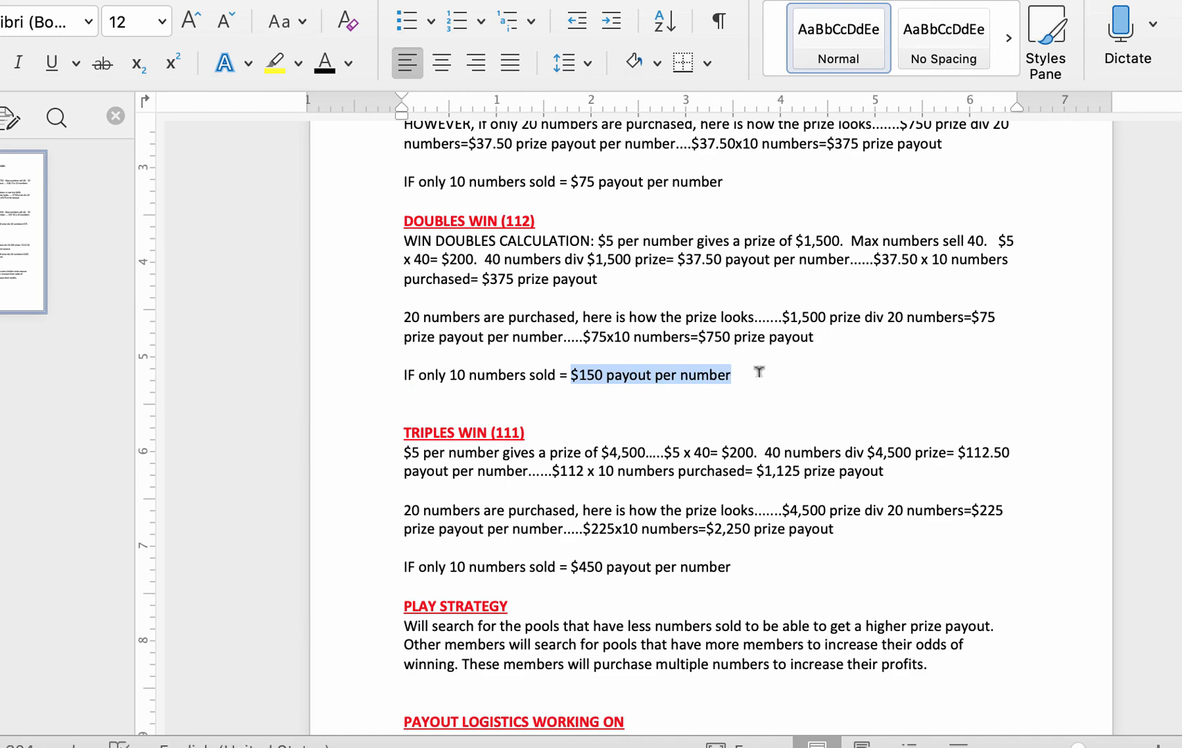
{"action": "scroll", "coordinate": [1082, 377], "scroll_direction": "down", "scroll_amount": 2}
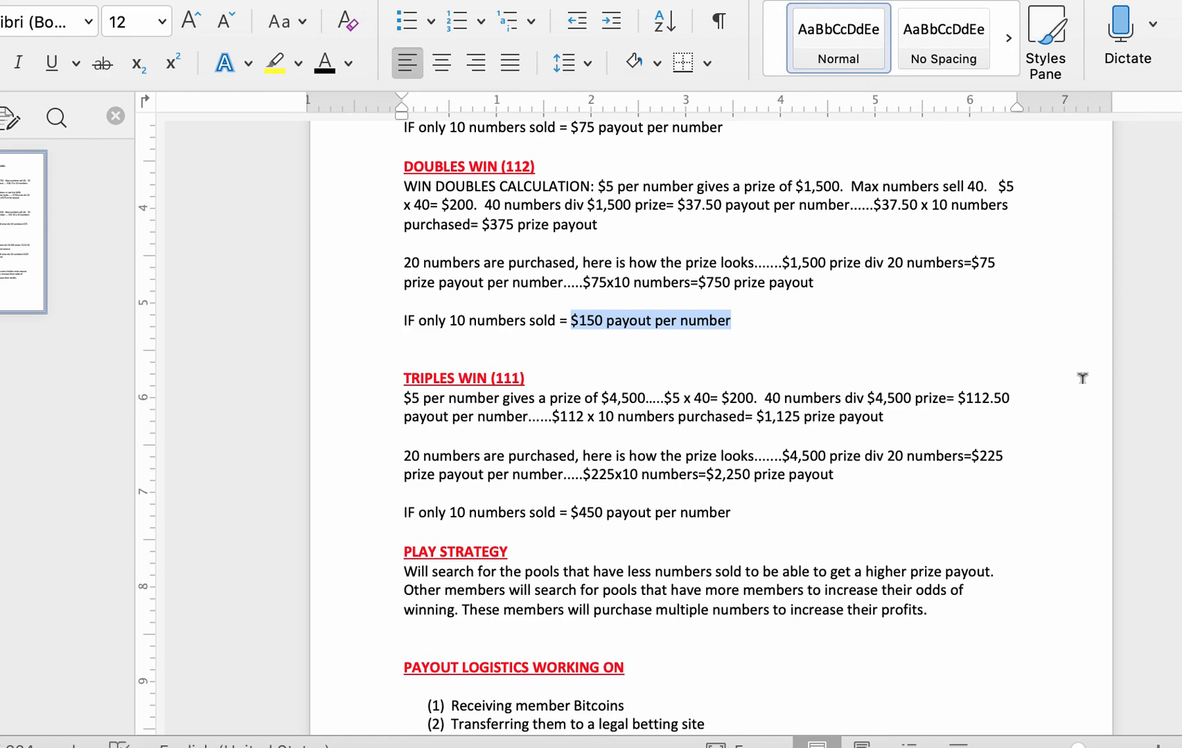
{"action": "scroll", "coordinate": [1083, 378], "scroll_direction": "down", "scroll_amount": 2}
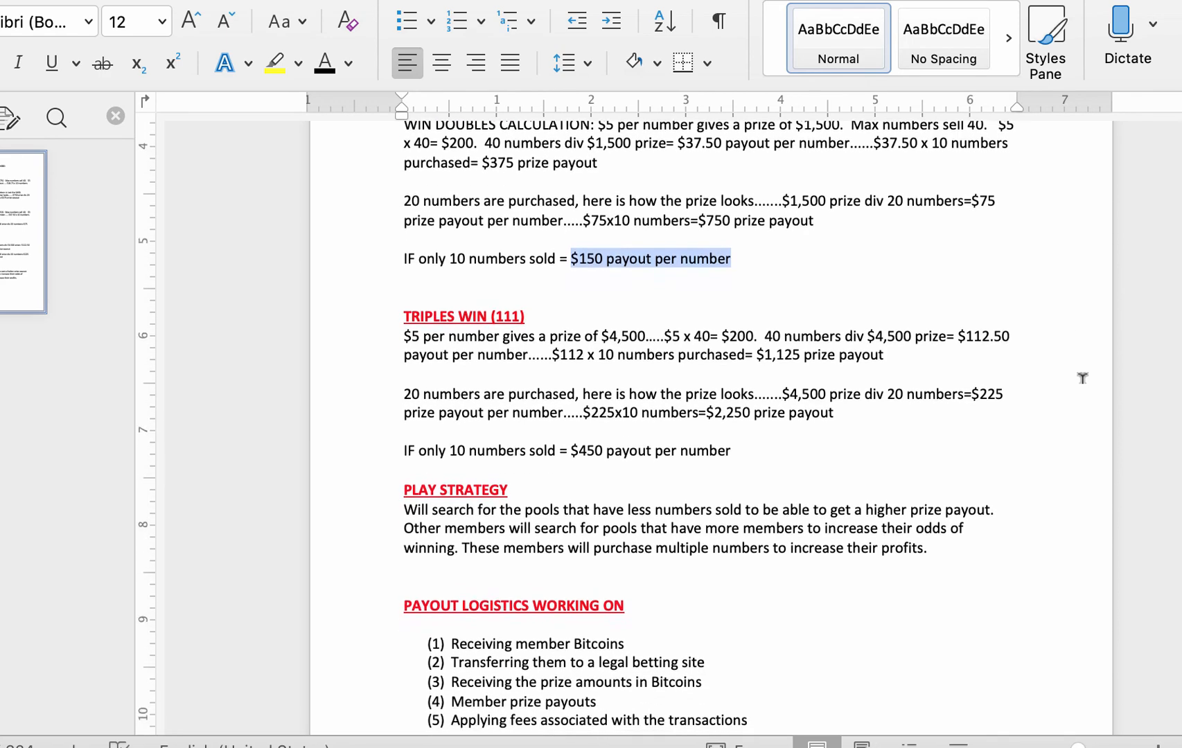
{"action": "left_click_drag", "start_coordinate": [526, 317], "coordinate": [400, 319]}
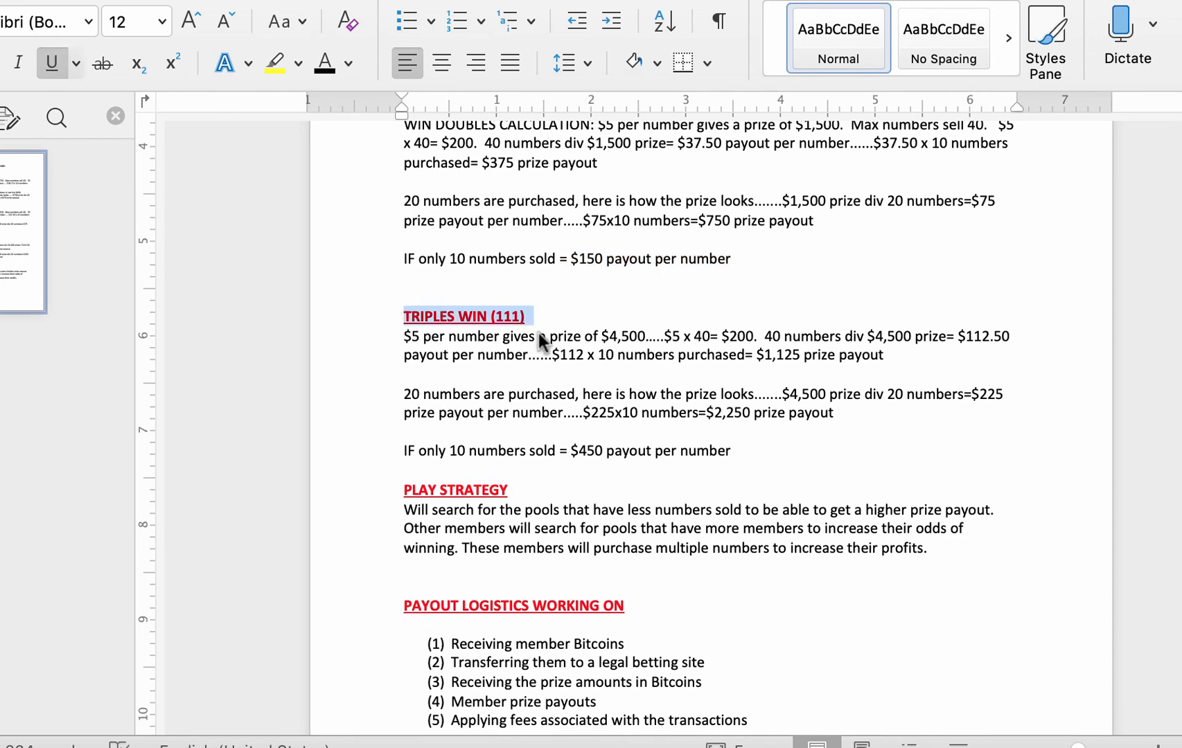
{"action": "left_click", "coordinate": [635, 354]}
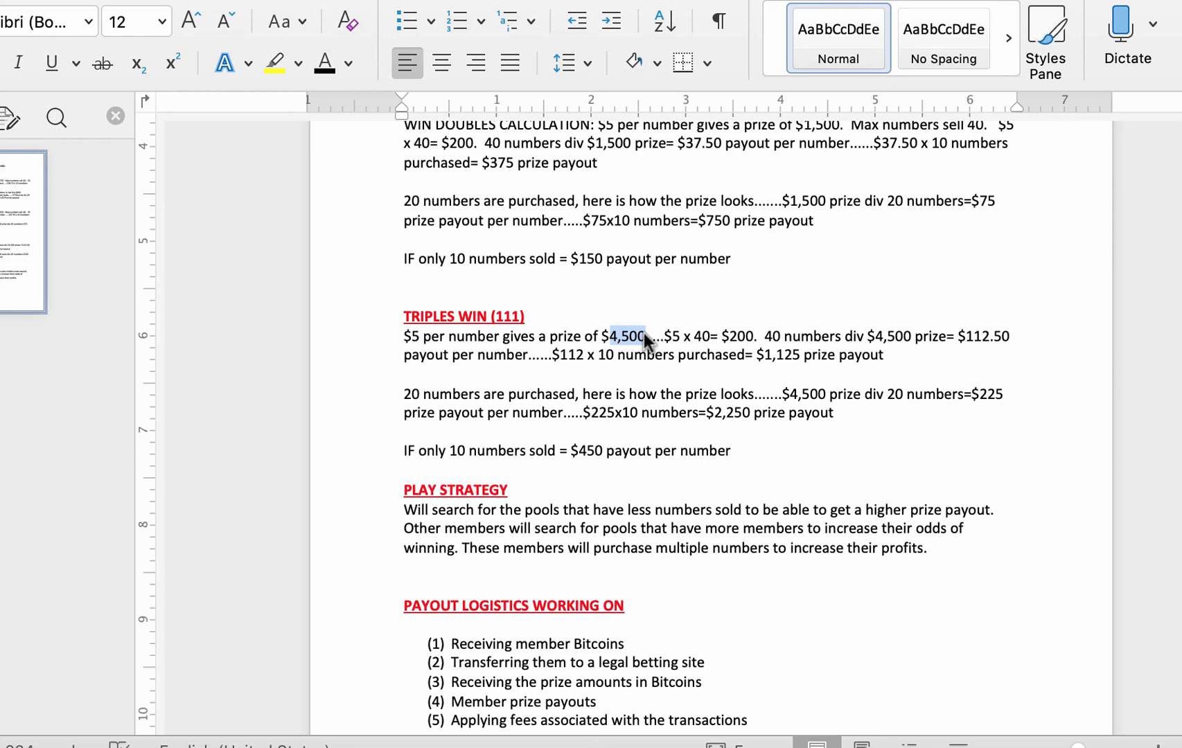
{"action": "left_click_drag", "start_coordinate": [966, 337], "coordinate": [1012, 336]}
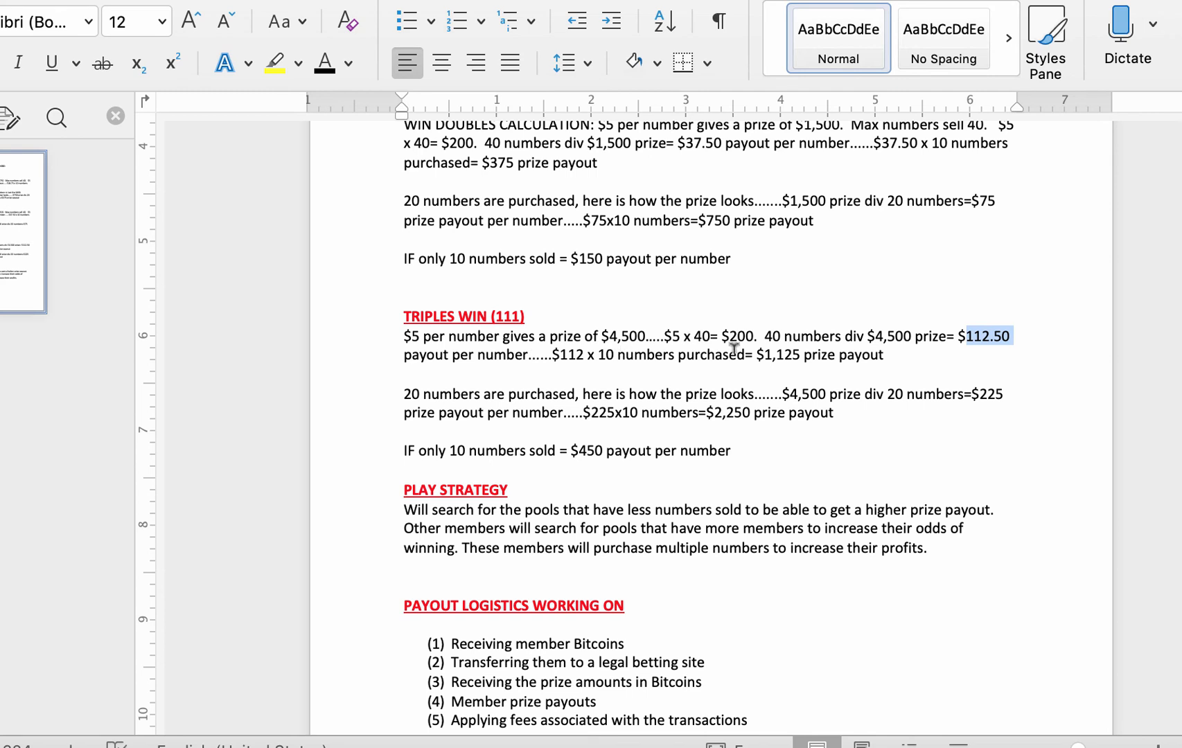
{"action": "left_click_drag", "start_coordinate": [598, 355], "coordinate": [679, 355]}
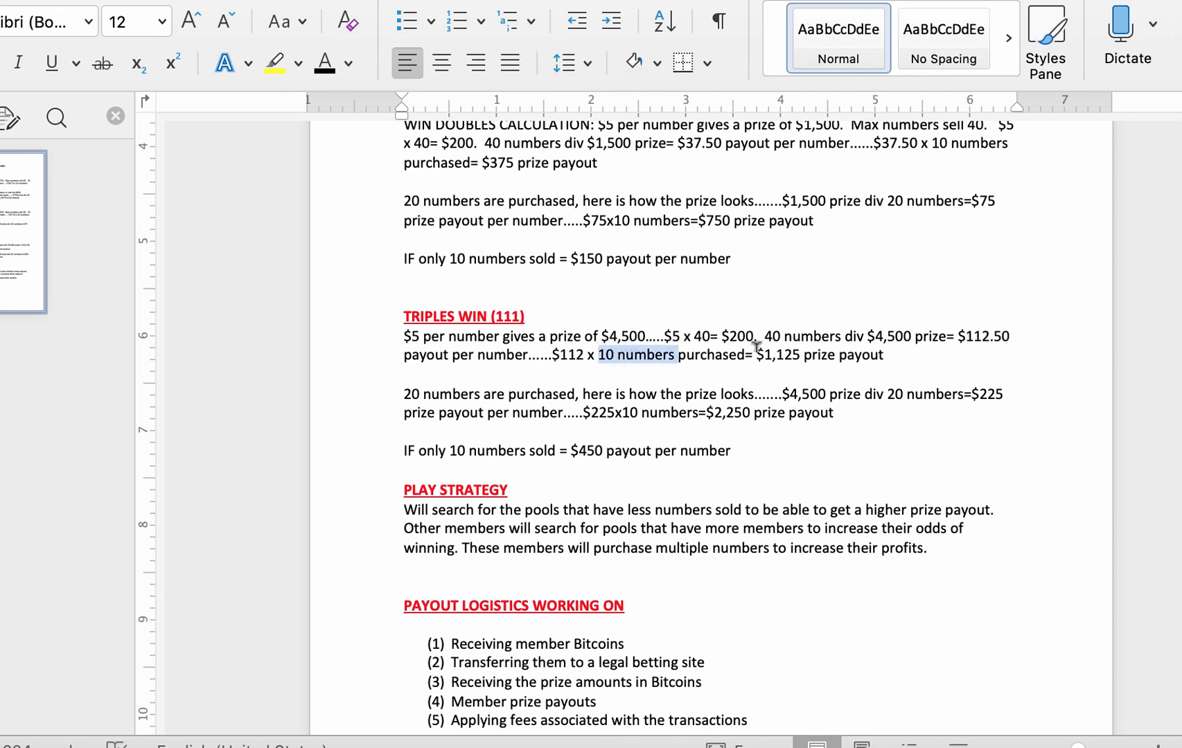
{"action": "left_click_drag", "start_coordinate": [757, 355], "coordinate": [799, 362]}
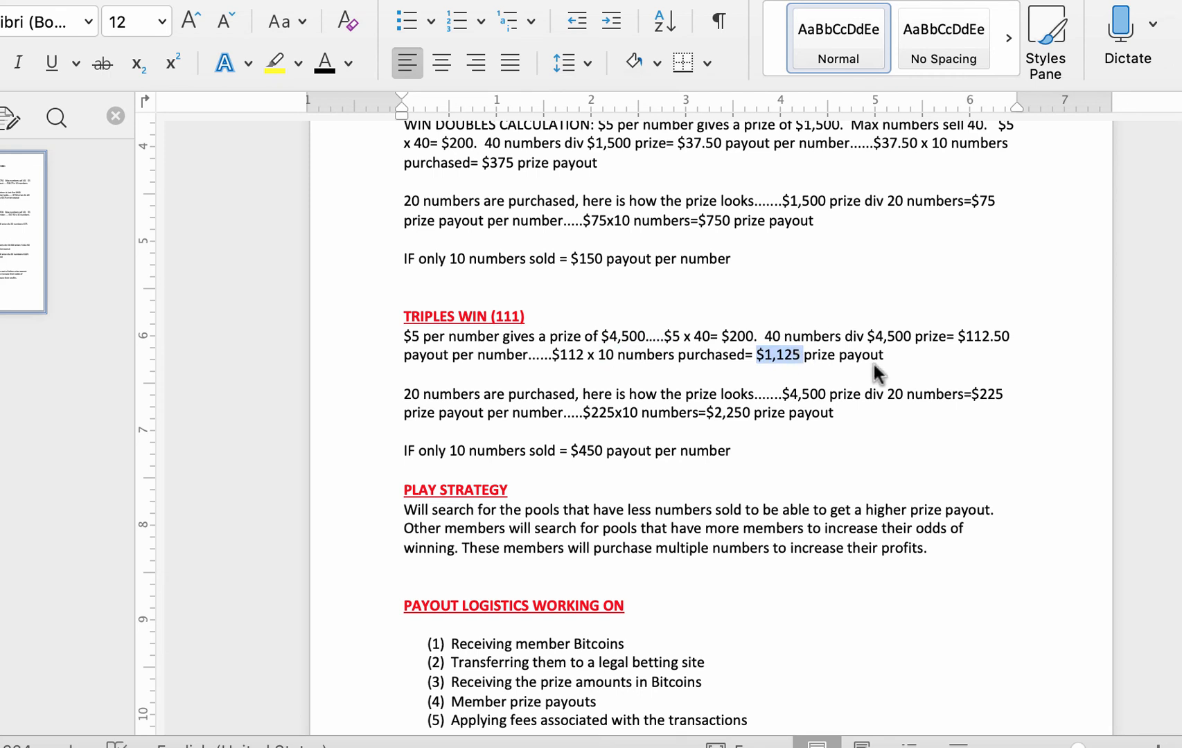
{"action": "left_click", "coordinate": [642, 413]}
{"action": "left_click_drag", "start_coordinate": [403, 394], "coordinate": [482, 393]}
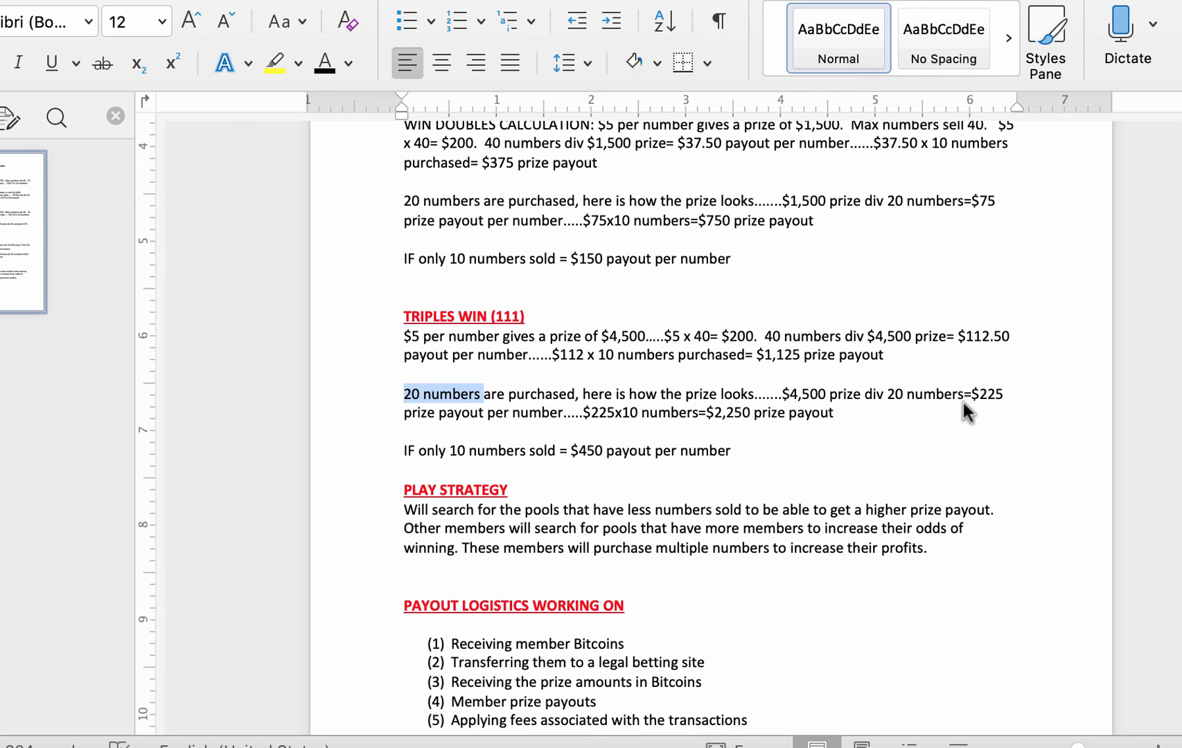
{"action": "left_click_drag", "start_coordinate": [982, 400], "coordinate": [991, 398]}
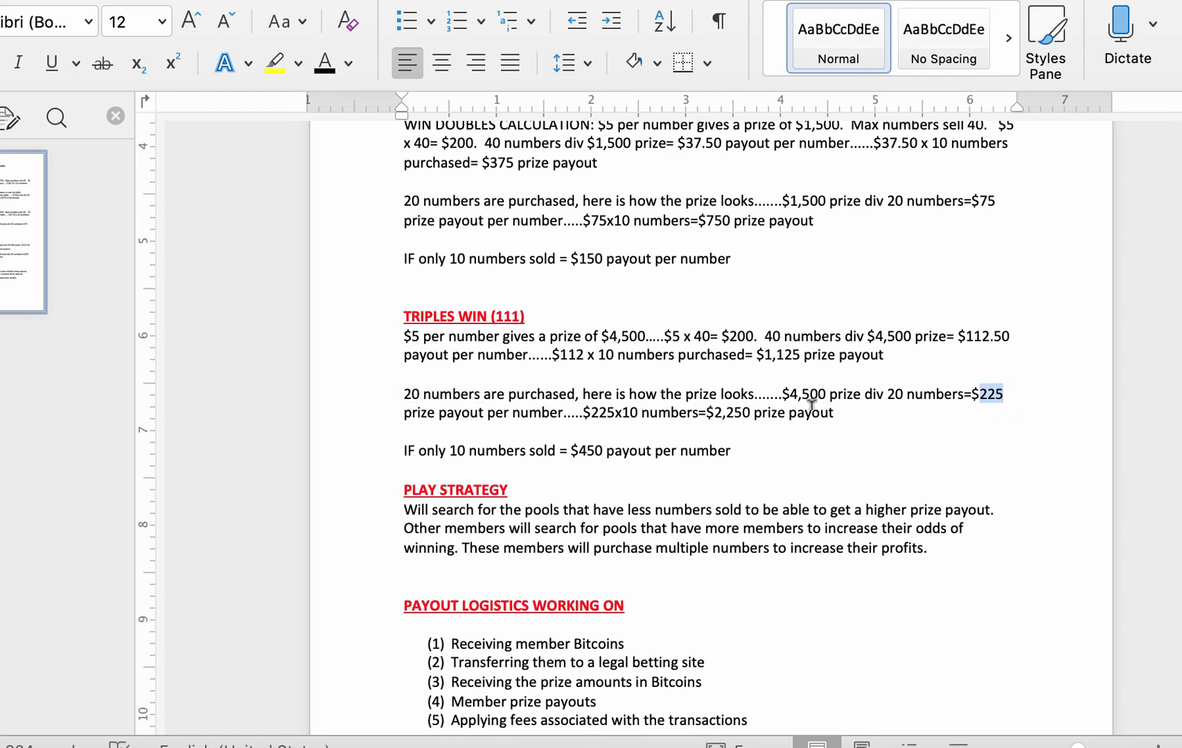
{"action": "left_click", "coordinate": [624, 408]}
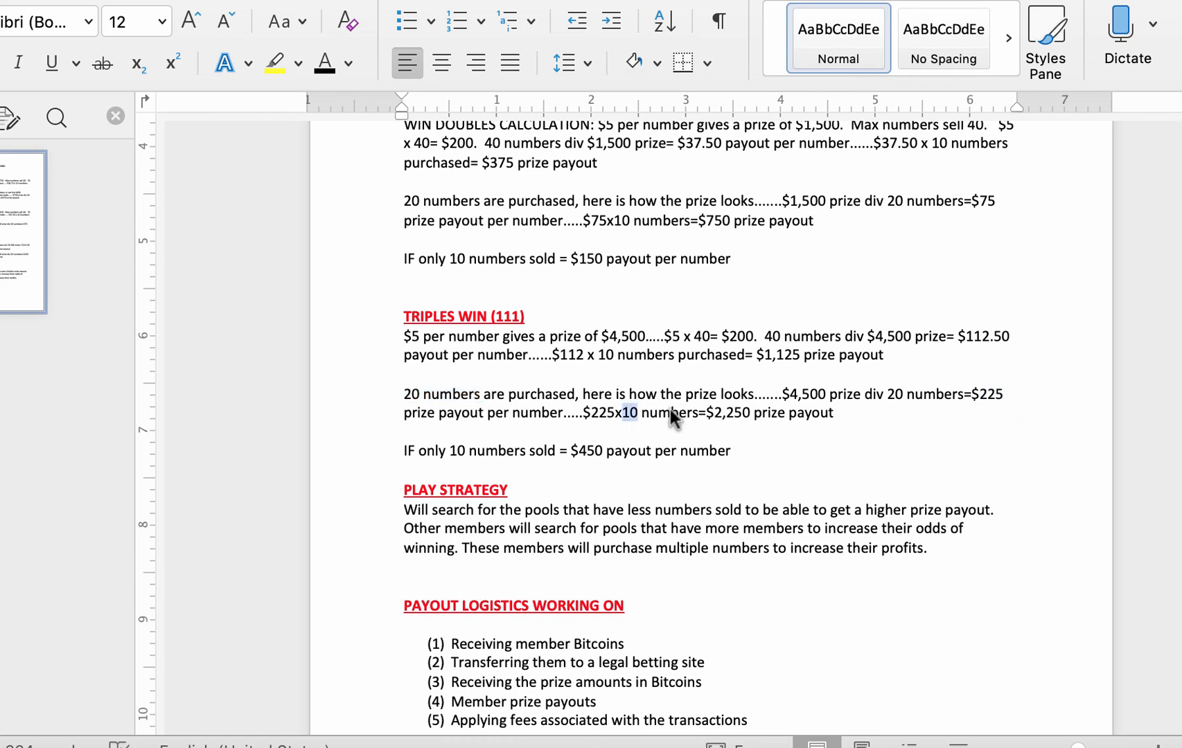
{"action": "left_click_drag", "start_coordinate": [714, 412], "coordinate": [749, 412]}
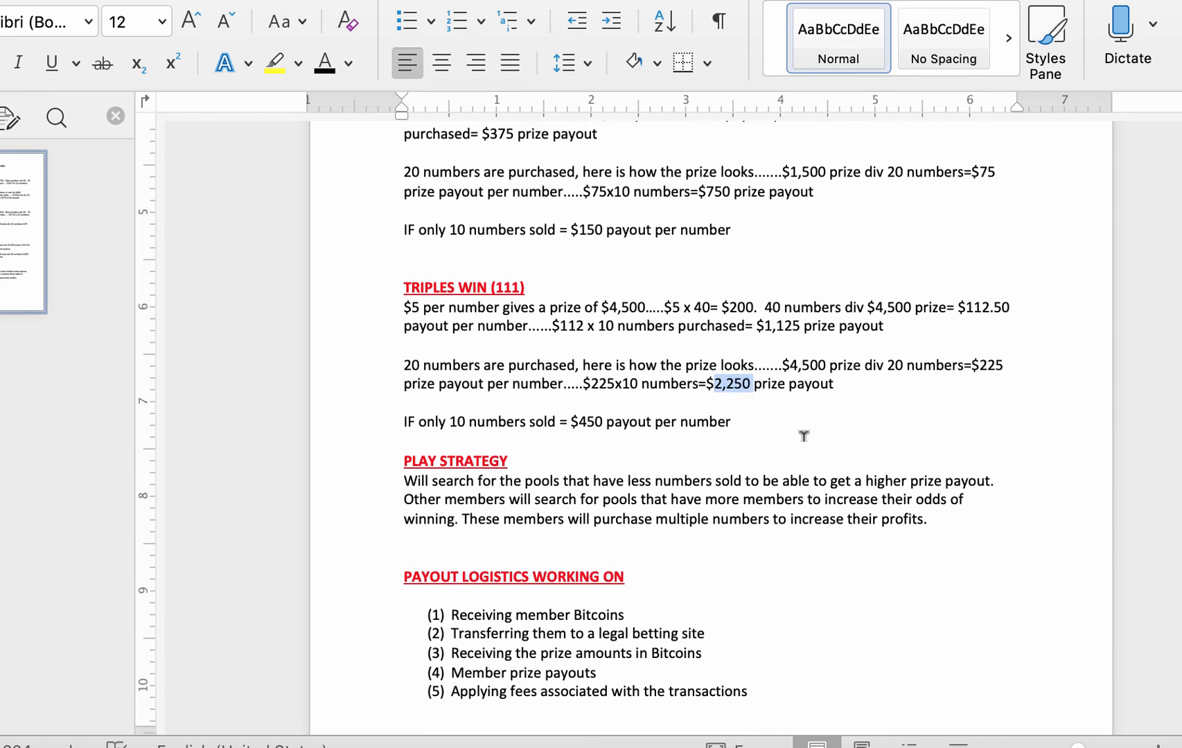
{"action": "scroll", "coordinate": [801, 450], "scroll_direction": "down", "scroll_amount": 1}
{"action": "left_click_drag", "start_coordinate": [451, 409], "coordinate": [555, 409]}
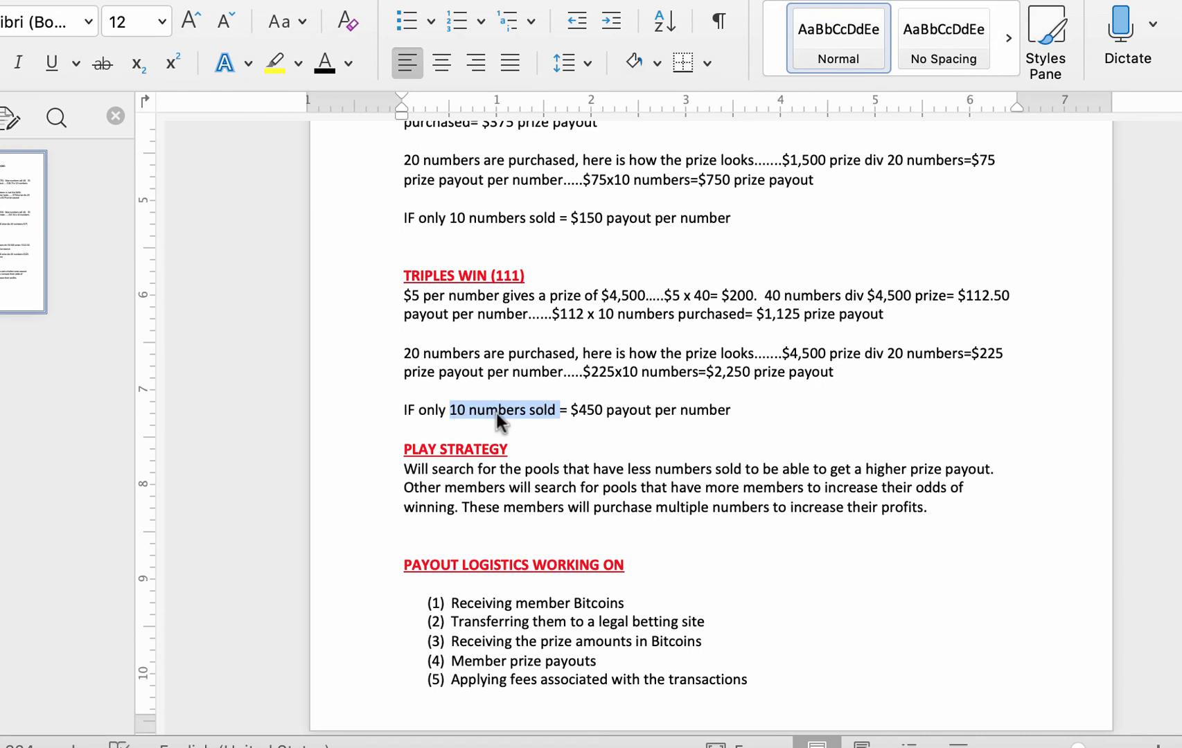
{"action": "left_click_drag", "start_coordinate": [572, 410], "coordinate": [708, 419]}
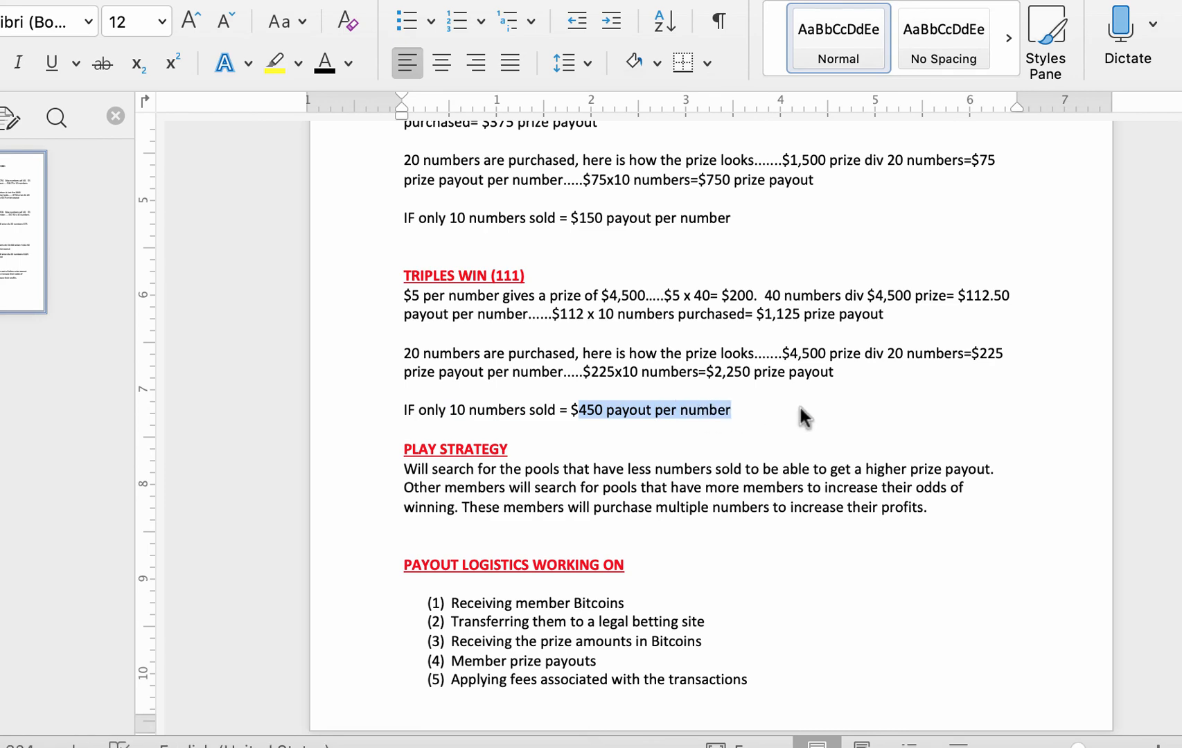
{"action": "scroll", "coordinate": [897, 440], "scroll_direction": "down", "scroll_amount": 1}
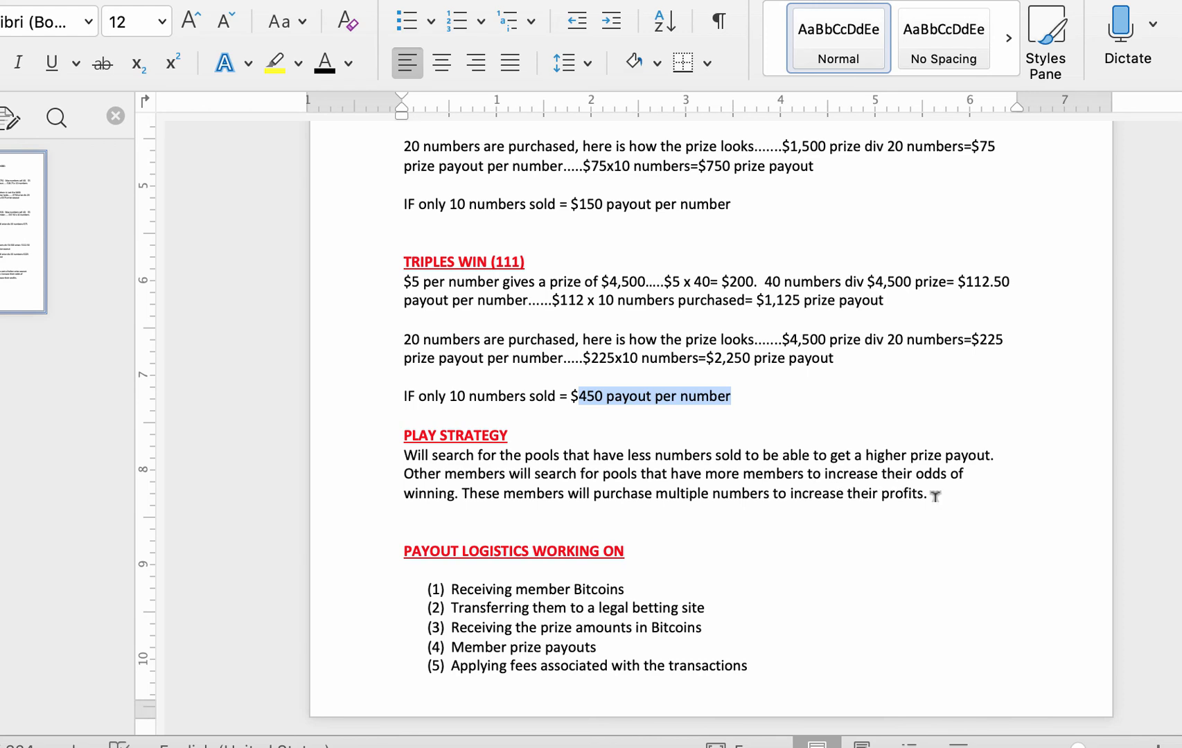
{"action": "left_click_drag", "start_coordinate": [652, 552], "coordinate": [502, 544]}
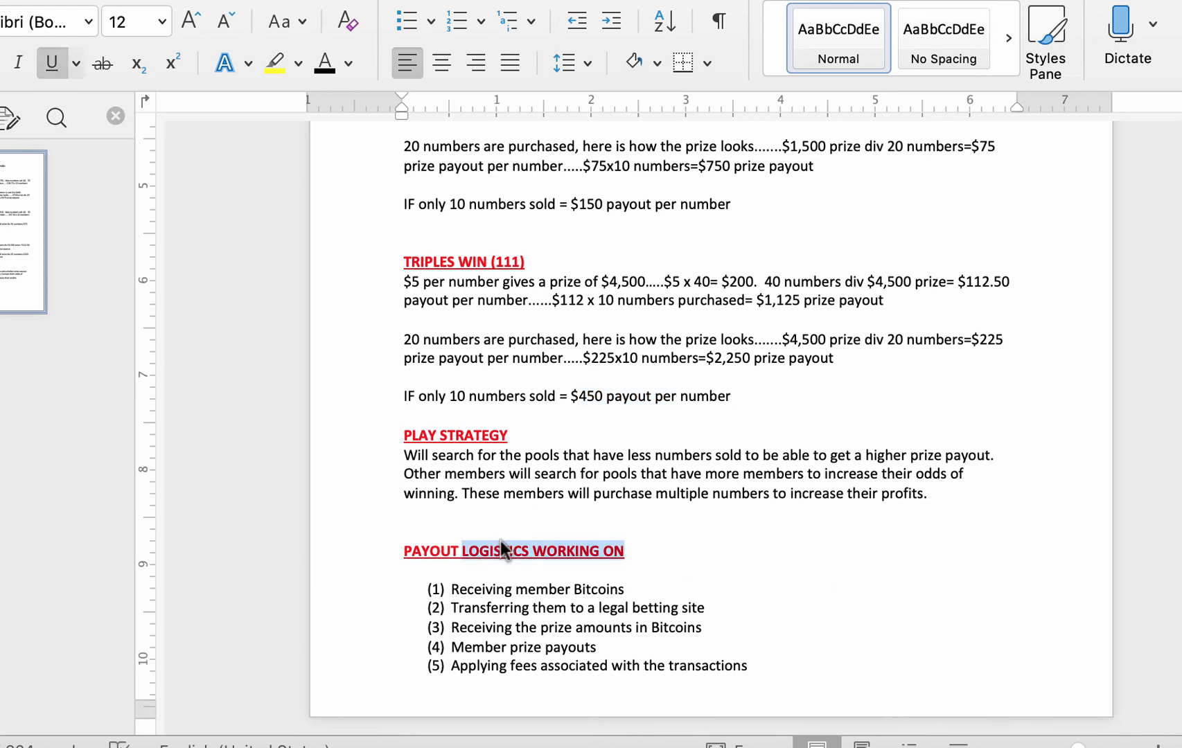
{"action": "scroll", "coordinate": [723, 383], "scroll_direction": "up", "scroll_amount": 5}
{"action": "scroll", "coordinate": [724, 383], "scroll_direction": "up", "scroll_amount": 3}
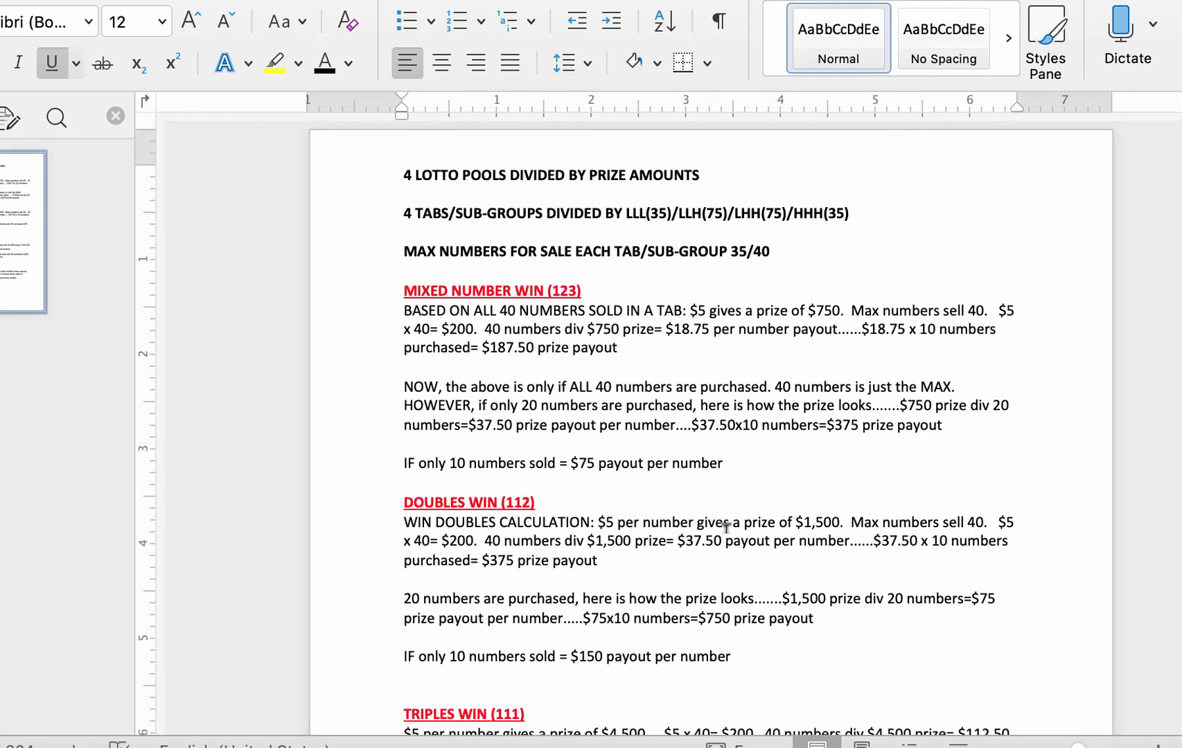
{"action": "scroll", "coordinate": [729, 569], "scroll_direction": "down", "scroll_amount": 2}
{"action": "scroll", "coordinate": [844, 483], "scroll_direction": "down", "scroll_amount": 1}
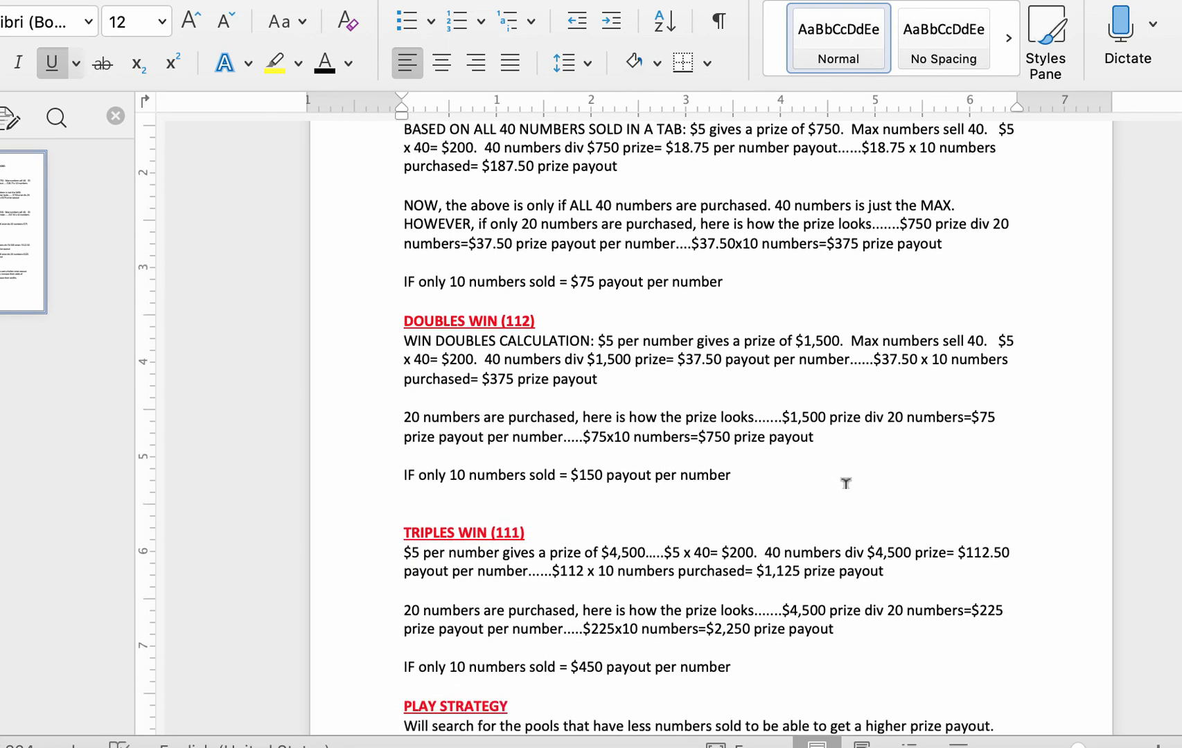
{"action": "scroll", "coordinate": [613, 311], "scroll_direction": "down", "scroll_amount": 4}
{"action": "scroll", "coordinate": [835, 407], "scroll_direction": "down", "scroll_amount": 2}
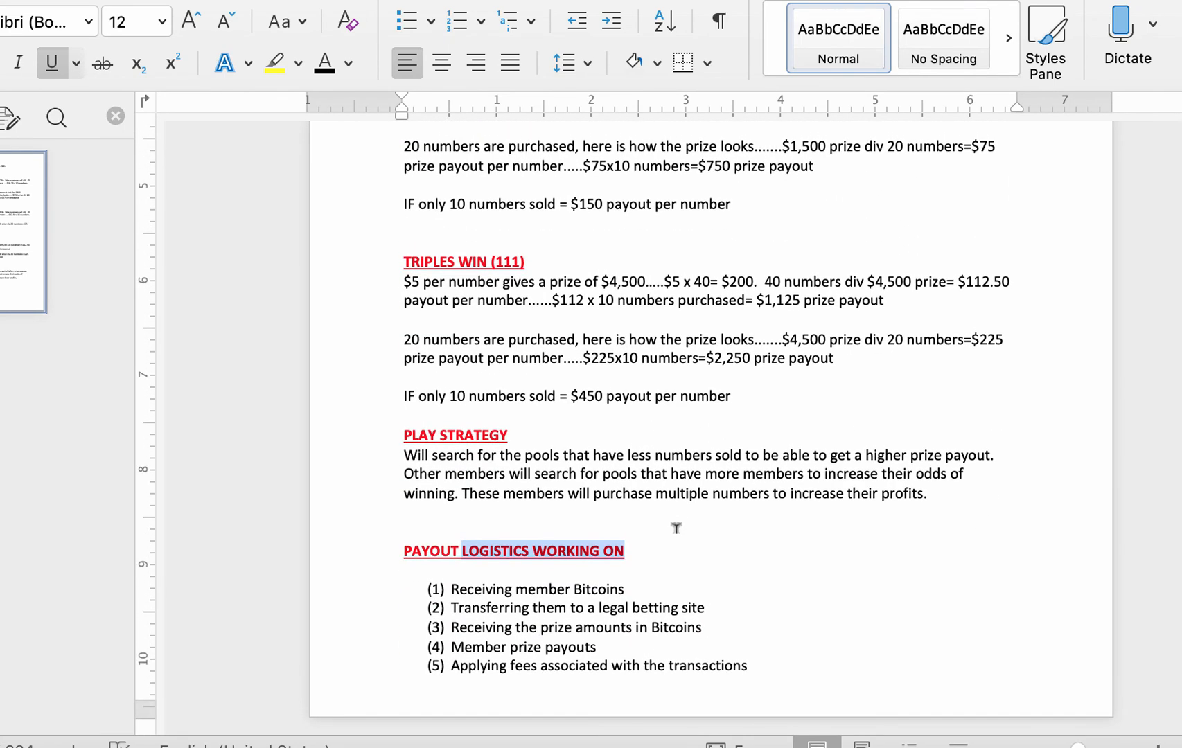
{"action": "left_click", "coordinate": [674, 529]}
{"action": "left_click_drag", "start_coordinate": [649, 552], "coordinate": [404, 552]}
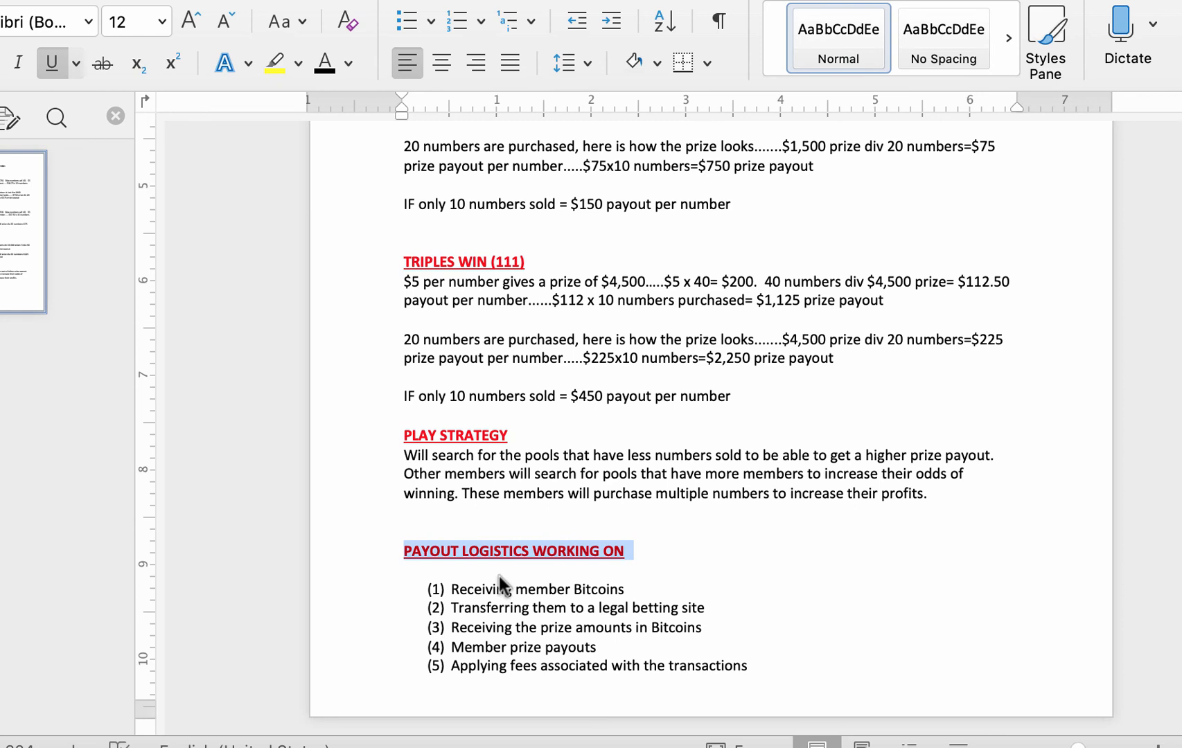
{"action": "left_click", "coordinate": [737, 560]}
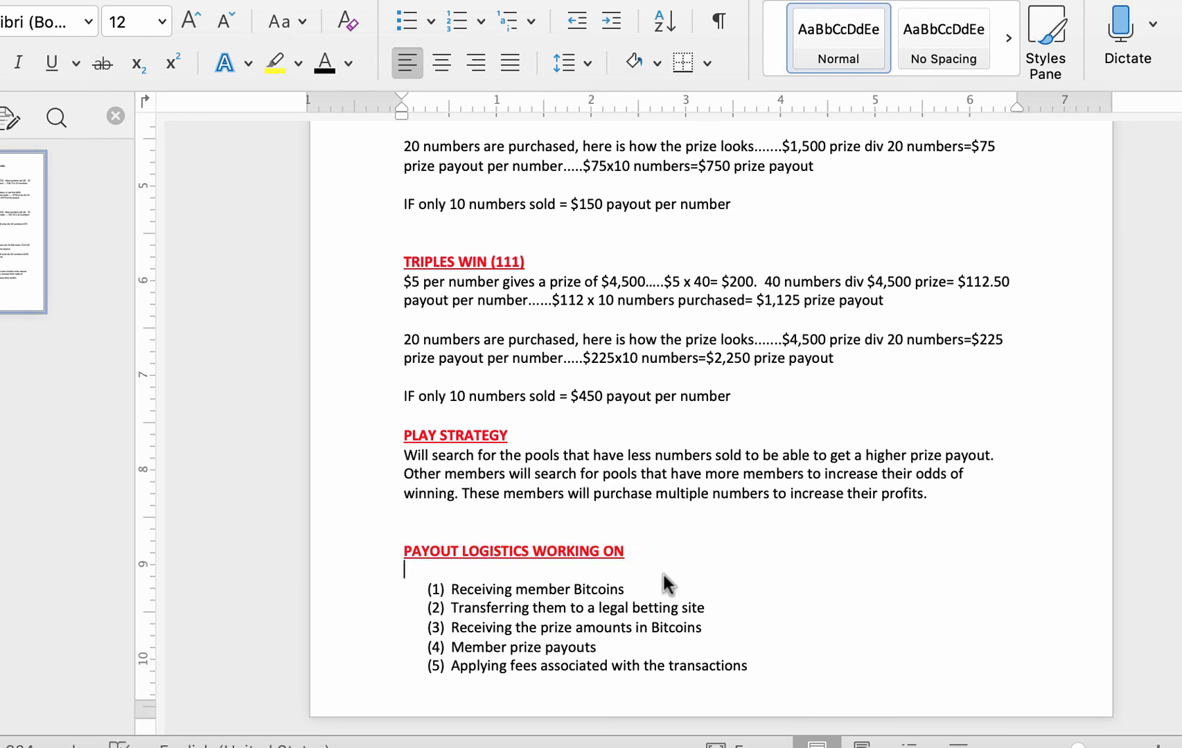
{"action": "left_click_drag", "start_coordinate": [633, 590], "coordinate": [464, 594]}
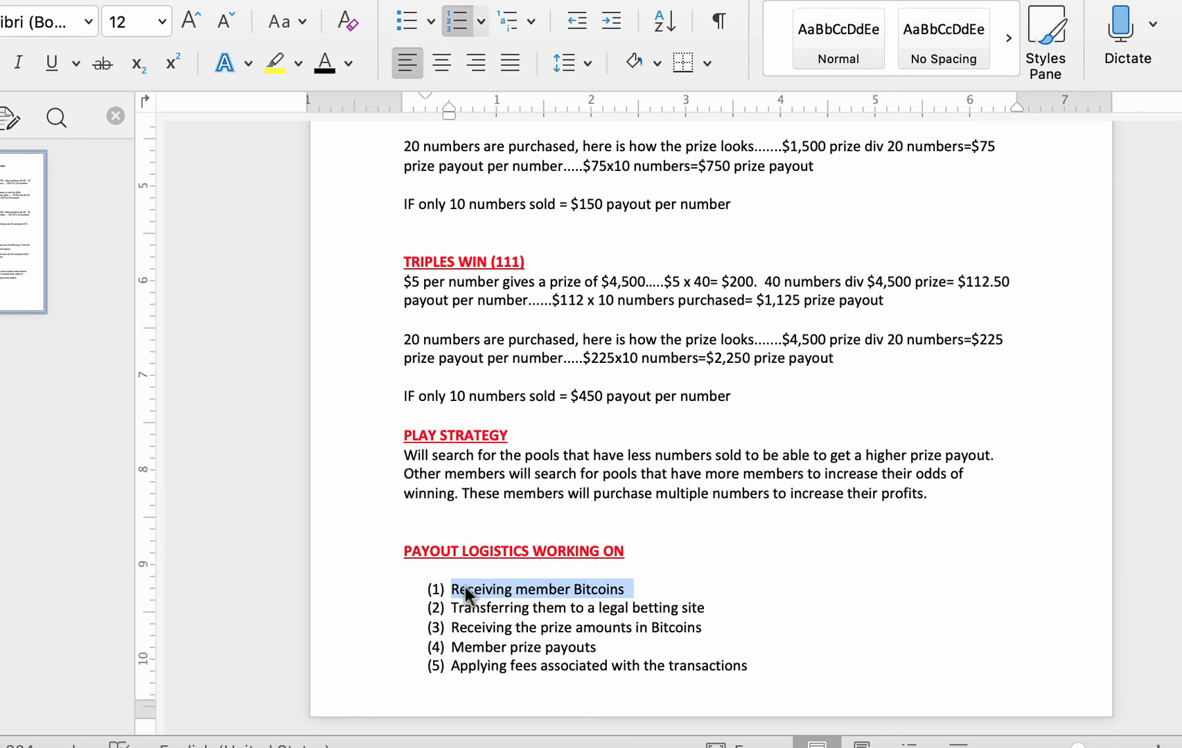
{"action": "left_click_drag", "start_coordinate": [708, 611], "coordinate": [467, 613]}
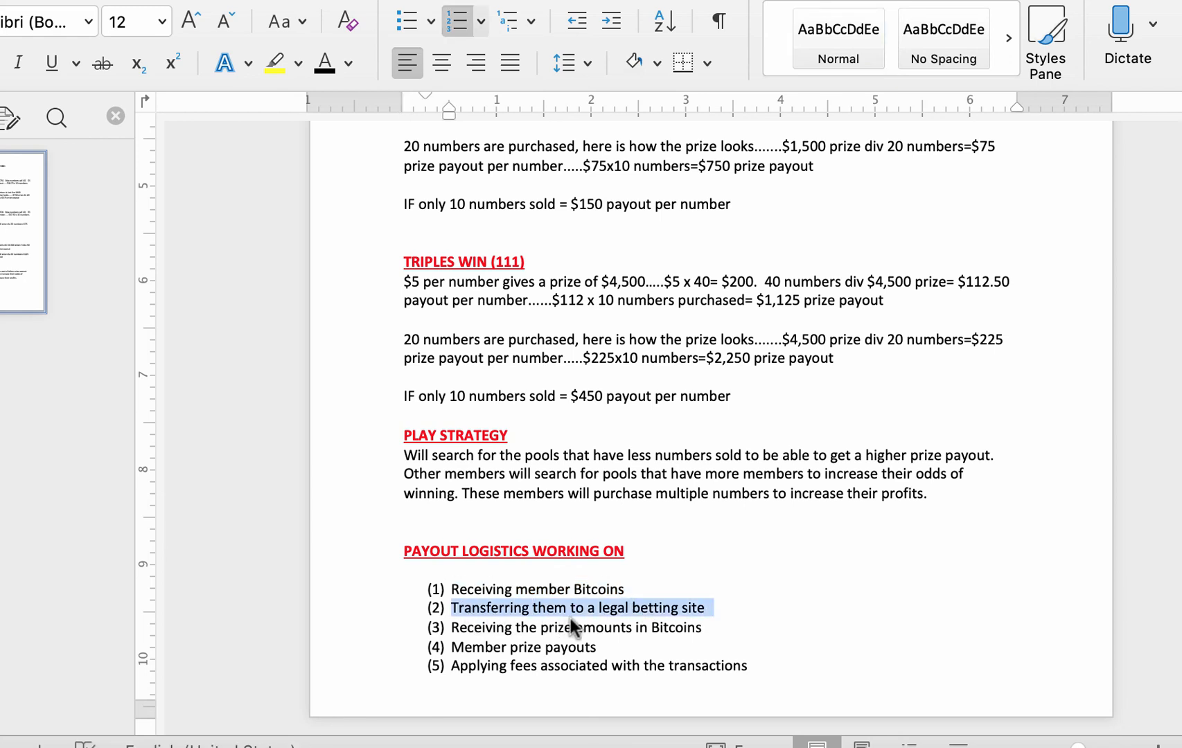
{"action": "left_click", "coordinate": [712, 613]}
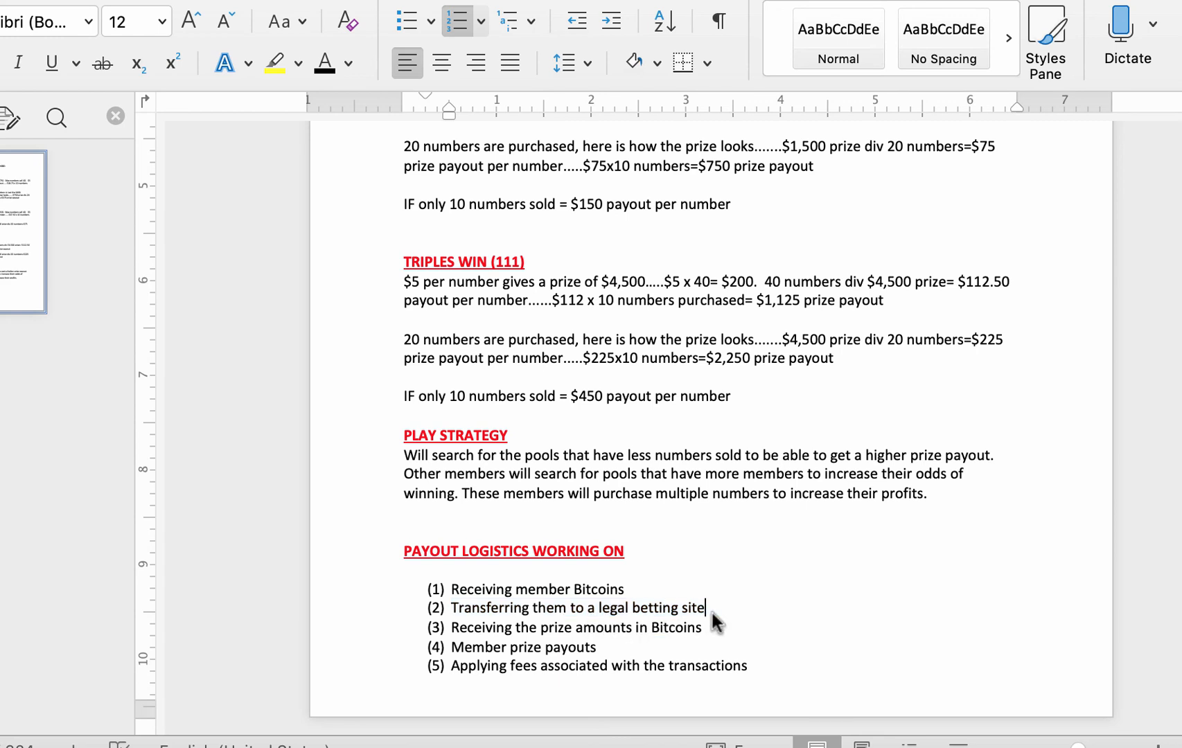
{"action": "left_click_drag", "start_coordinate": [711, 621], "coordinate": [464, 626]}
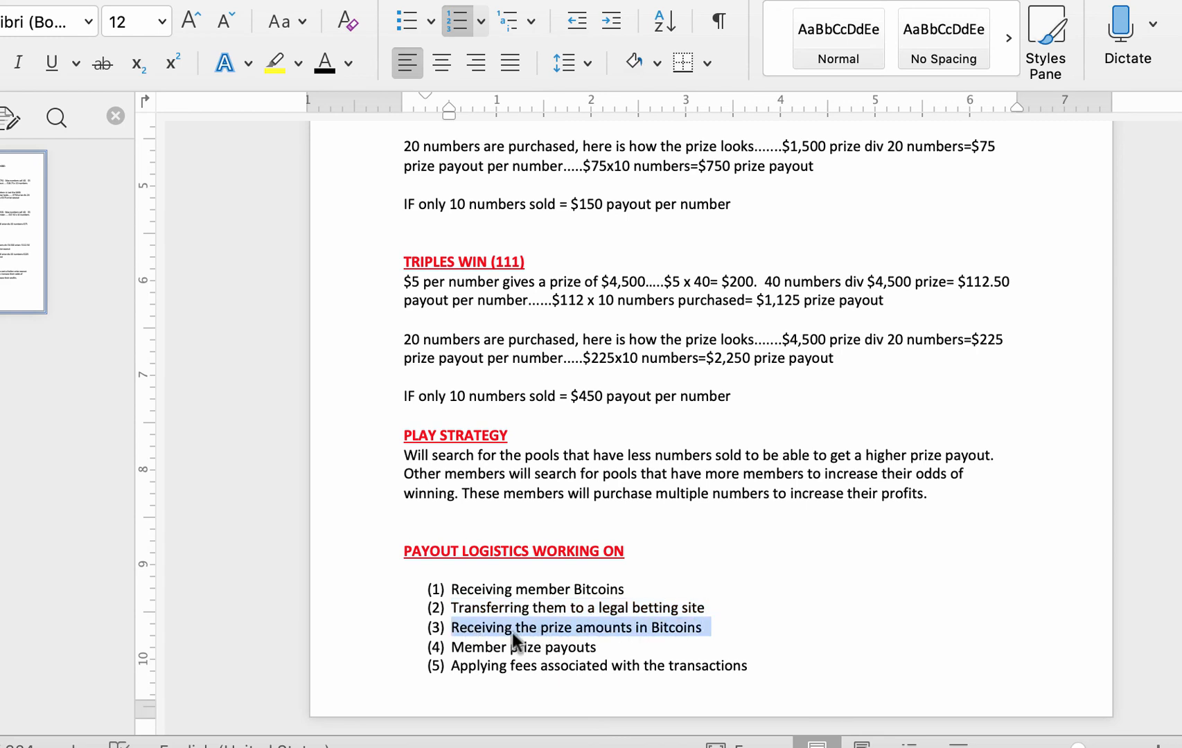
{"action": "left_click", "coordinate": [736, 629]}
{"action": "left_click", "coordinate": [591, 648]}
{"action": "left_click_drag", "start_coordinate": [589, 648], "coordinate": [467, 648]}
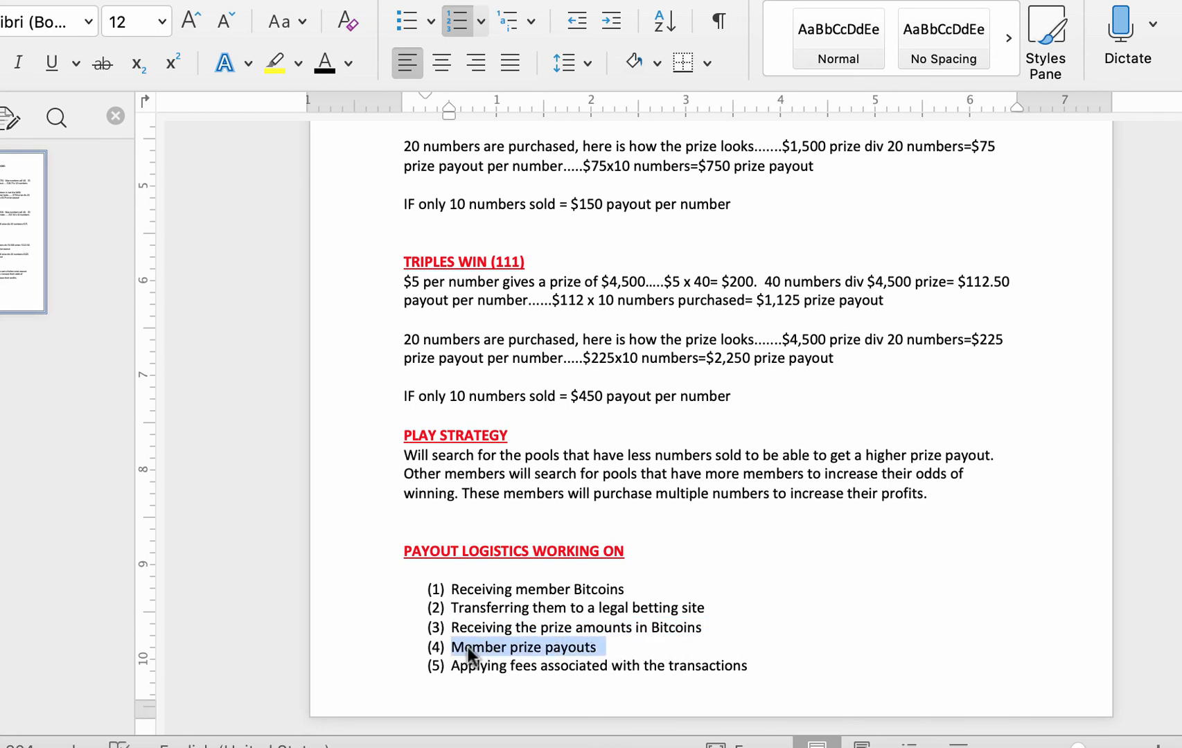
{"action": "left_click", "coordinate": [762, 665]}
{"action": "left_click_drag", "start_coordinate": [760, 665], "coordinate": [496, 663]}
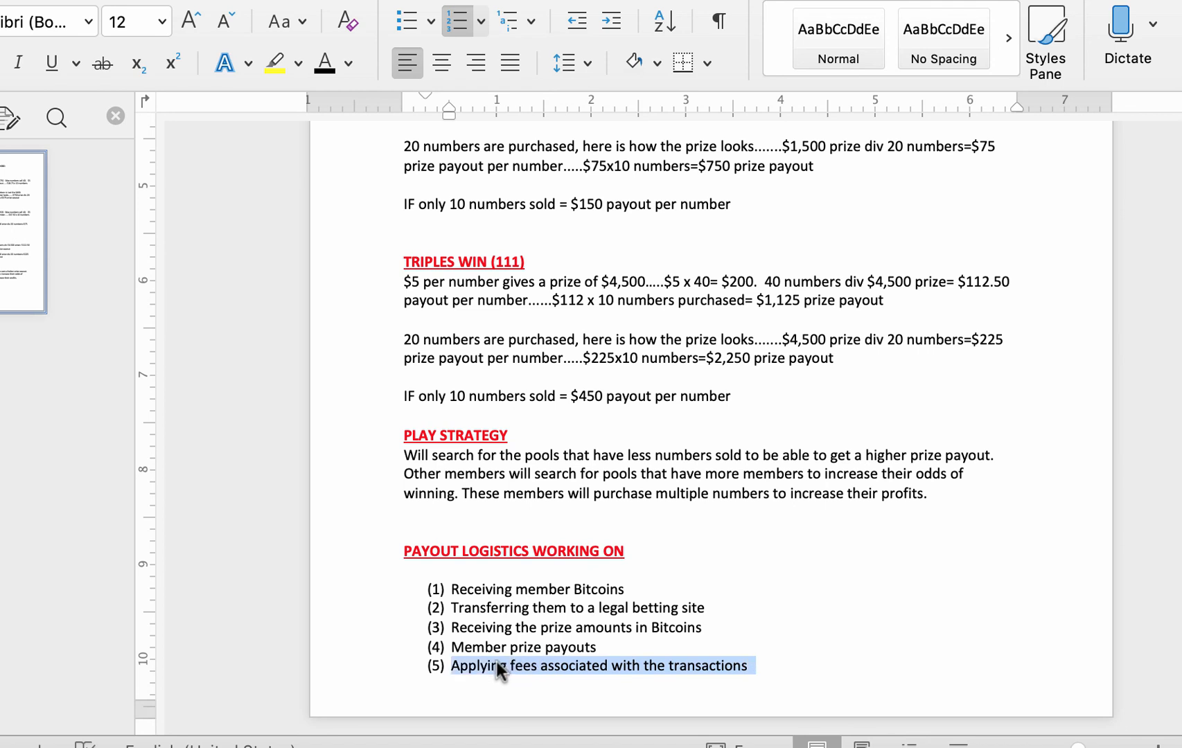
{"action": "left_click", "coordinate": [980, 411]}
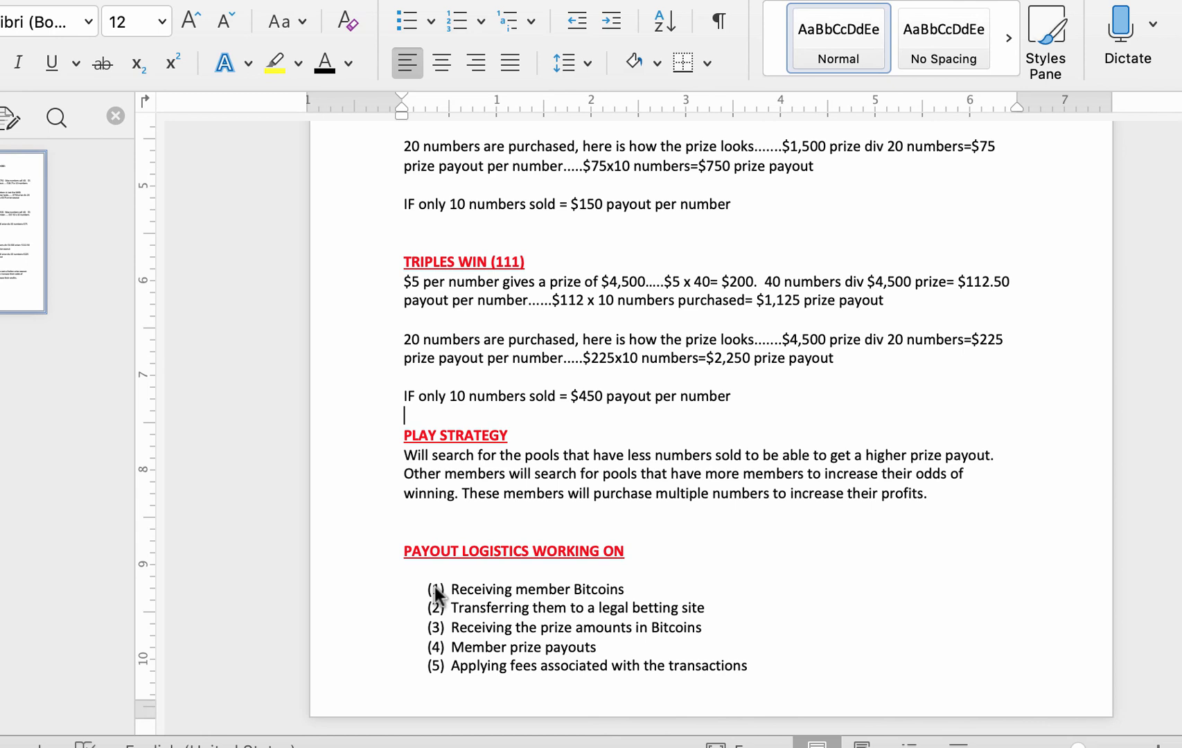
{"action": "left_click_drag", "start_coordinate": [449, 589], "coordinate": [769, 660]}
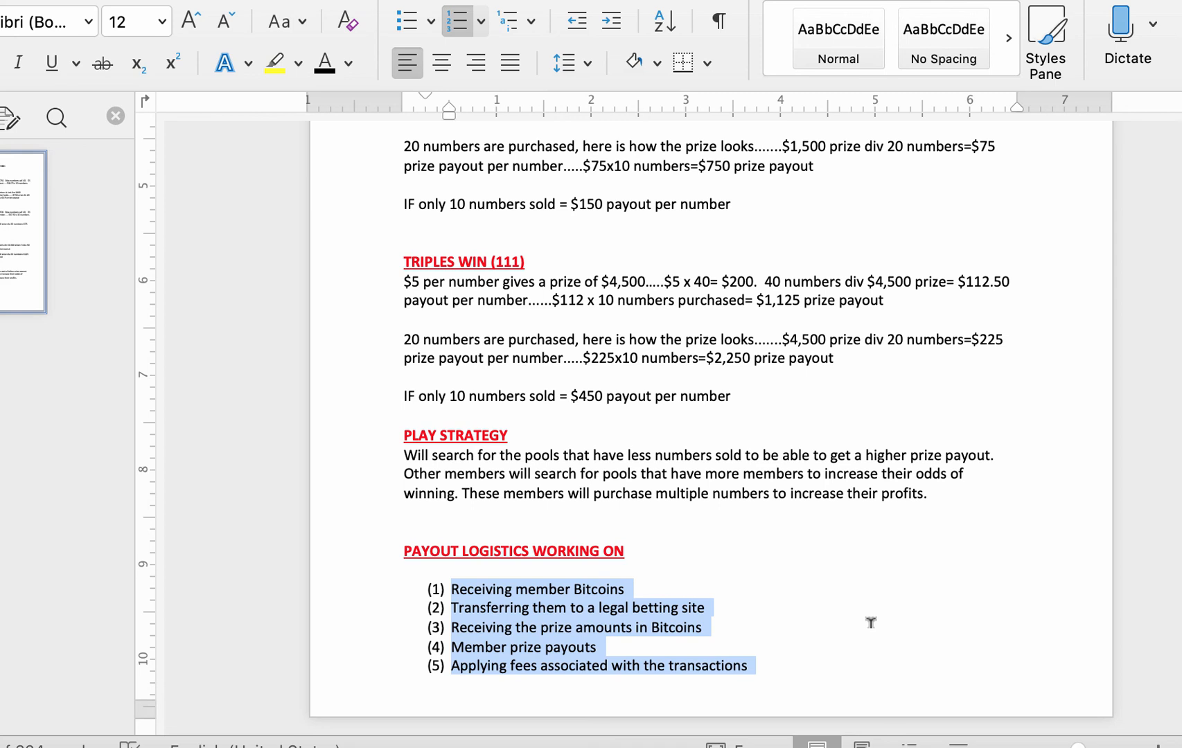
{"action": "left_click", "coordinate": [870, 623]}
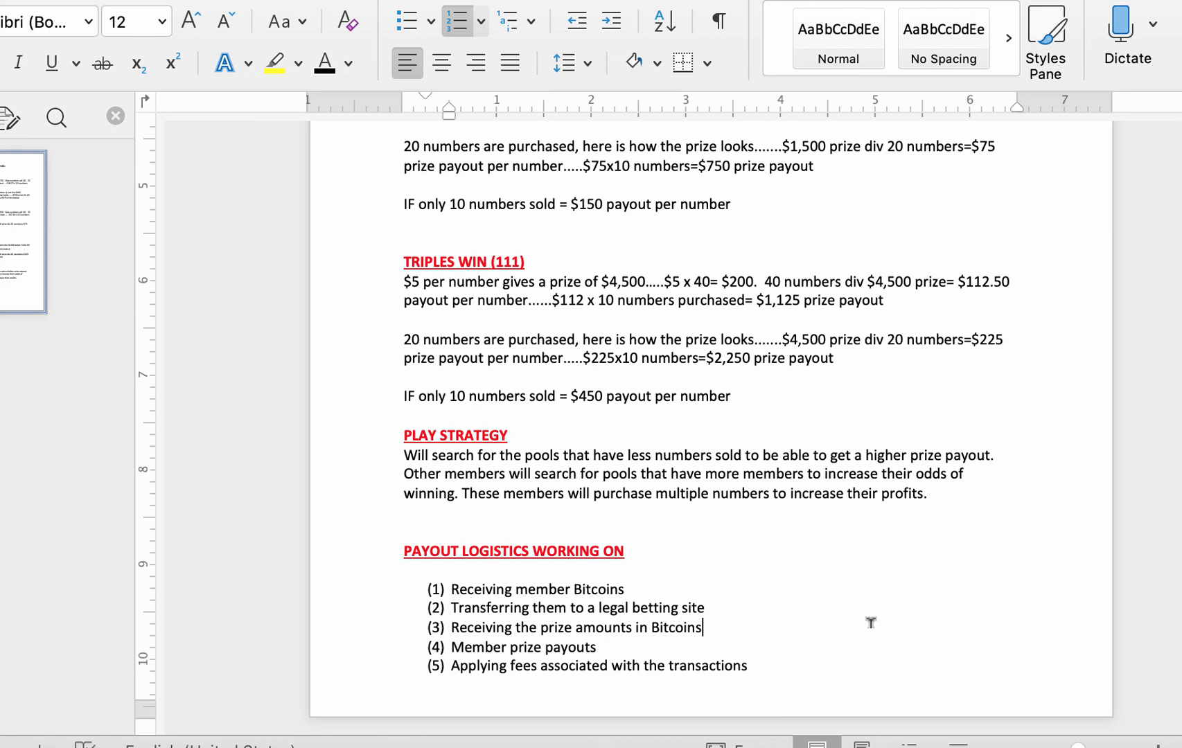
{"action": "left_click_drag", "start_coordinate": [758, 663], "coordinate": [467, 590]}
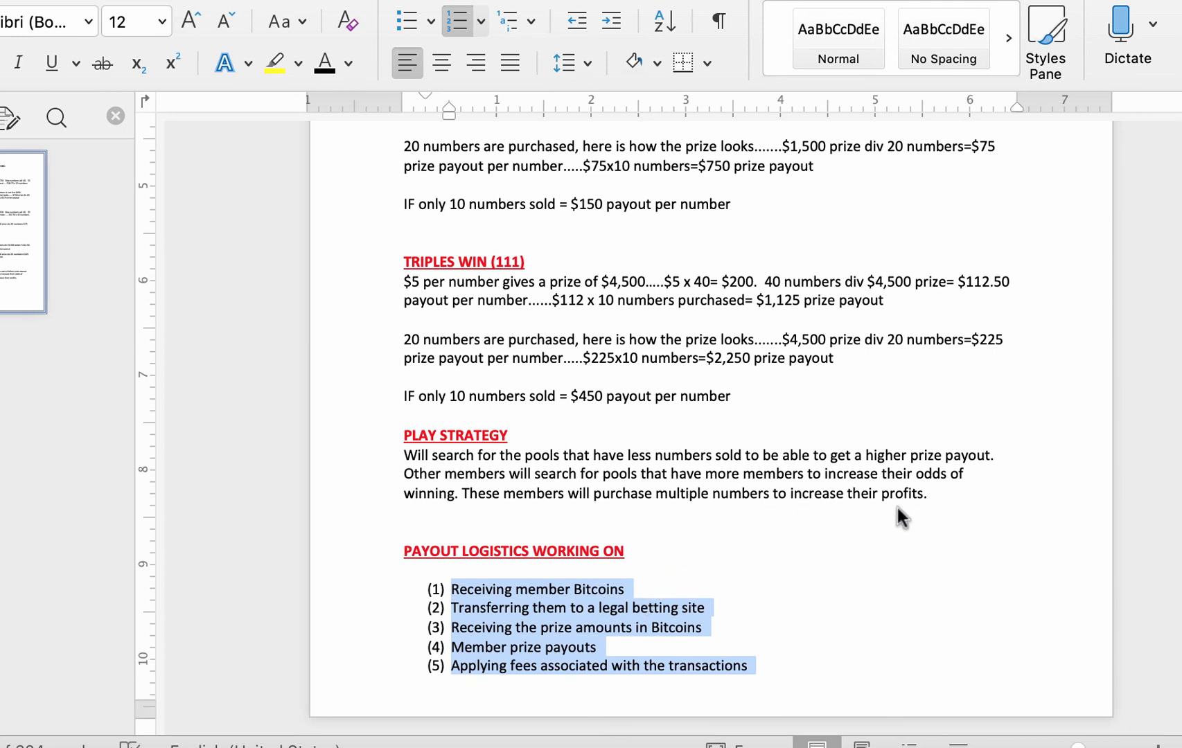
{"action": "scroll", "coordinate": [933, 538], "scroll_direction": "up", "scroll_amount": 1}
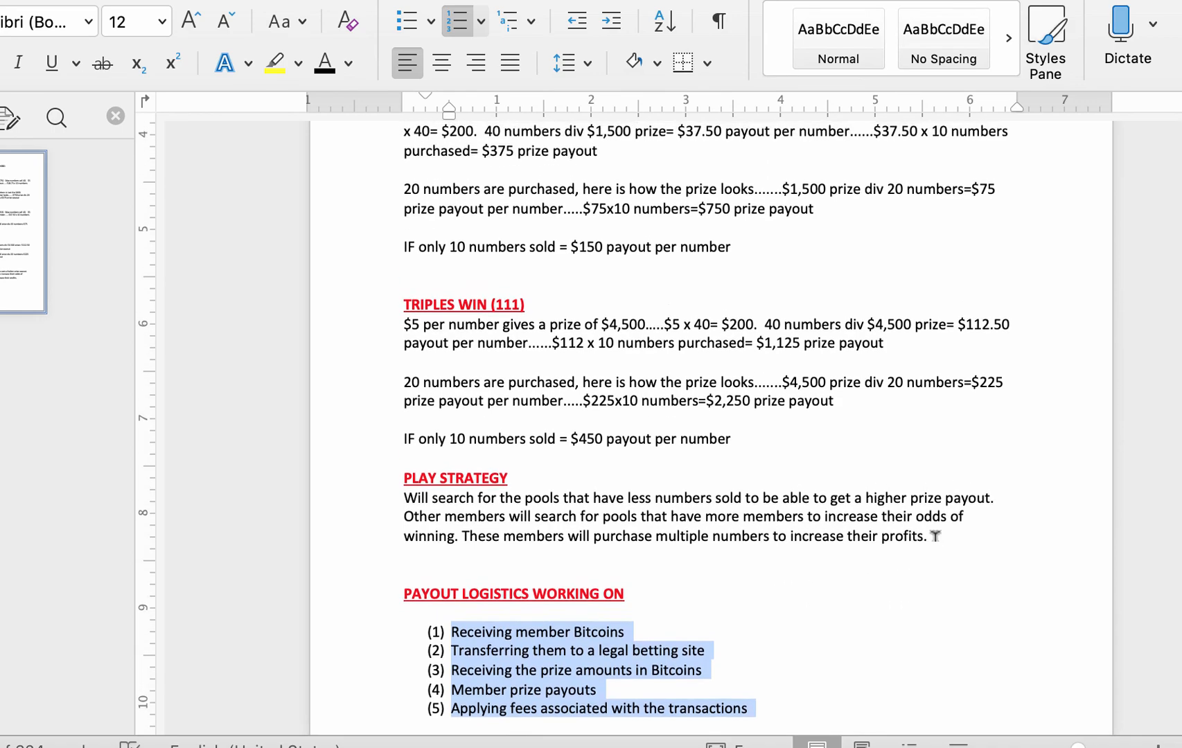
{"action": "scroll", "coordinate": [933, 537], "scroll_direction": "up", "scroll_amount": 5}
{"action": "scroll", "coordinate": [934, 538], "scroll_direction": "up", "scroll_amount": 2}
{"action": "scroll", "coordinate": [934, 535], "scroll_direction": "down", "scroll_amount": 1}
{"action": "scroll", "coordinate": [935, 615], "scroll_direction": "down", "scroll_amount": 5}
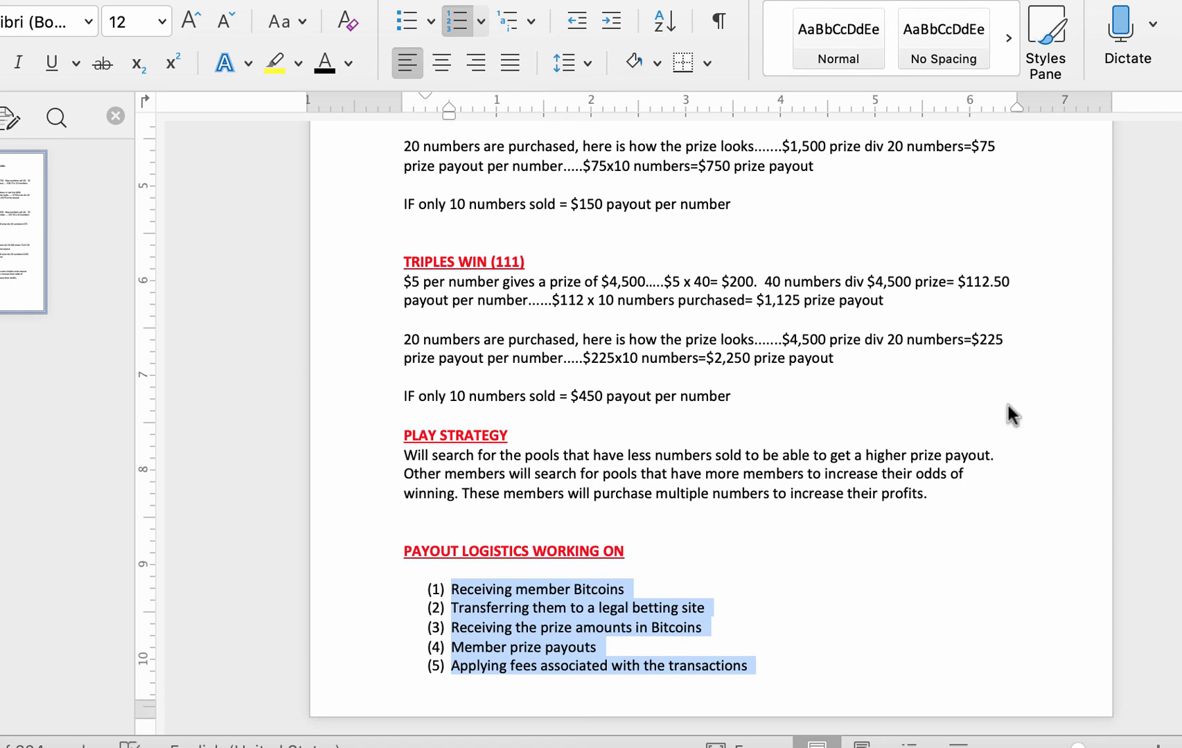
{"action": "scroll", "coordinate": [1008, 405], "scroll_direction": "up", "scroll_amount": 5}
{"action": "scroll", "coordinate": [1057, 341], "scroll_direction": "up", "scroll_amount": 3}
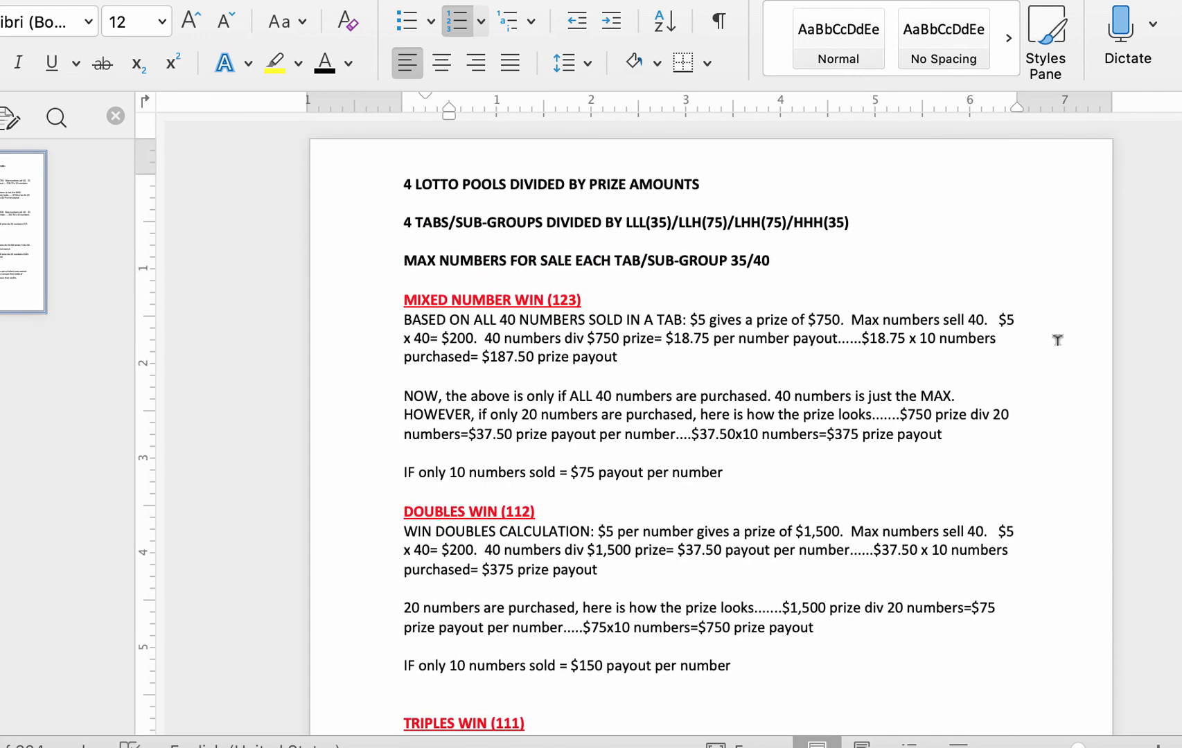